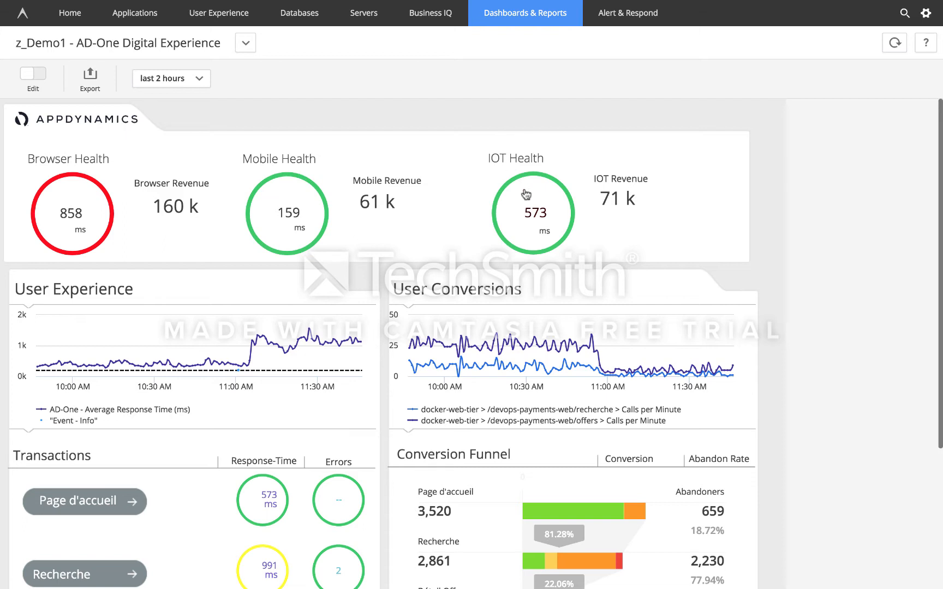
Review the health indicators, transactions and conversion funnel on the AD-One Digital Experience dashboard
{"action": "mouse_move", "coordinate": [527, 201]}
{"action": "scroll", "coordinate": [193, 503], "scroll_direction": "down", "scroll_amount": 2}
{"action": "scroll", "coordinate": [193, 504], "scroll_direction": "down", "scroll_amount": 5}
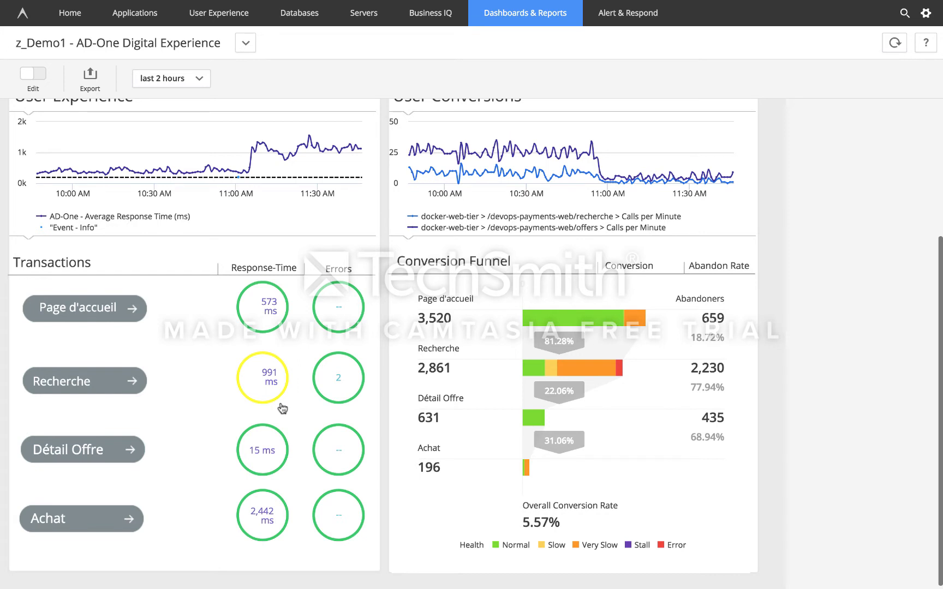
{"action": "mouse_move", "coordinate": [282, 408]}
{"action": "scroll", "coordinate": [569, 370], "scroll_direction": "up", "scroll_amount": 5}
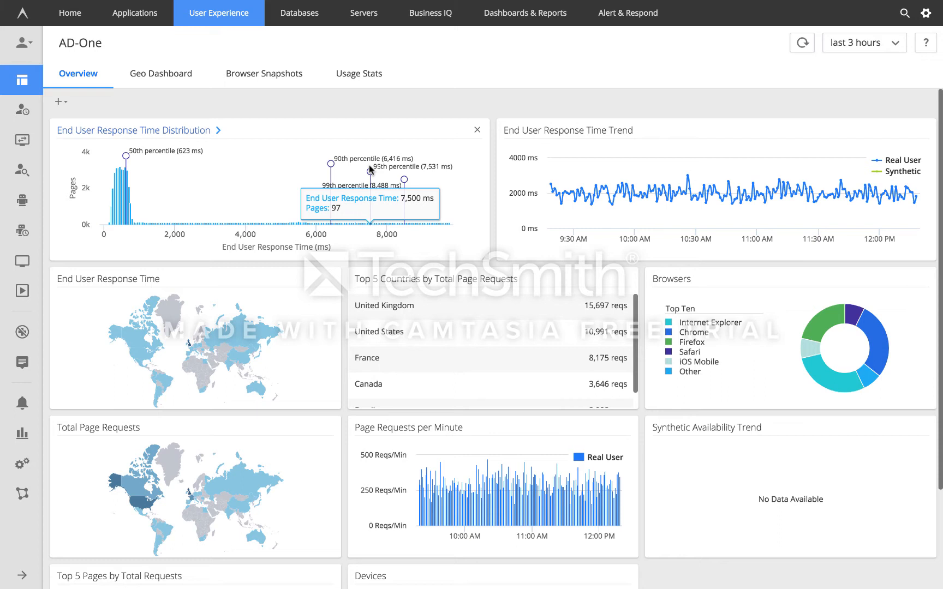
Open the geographic dashboard from the End User Response Time map, inspect France's regions and return to the World view
{"action": "left_click", "coordinate": [152, 279]}
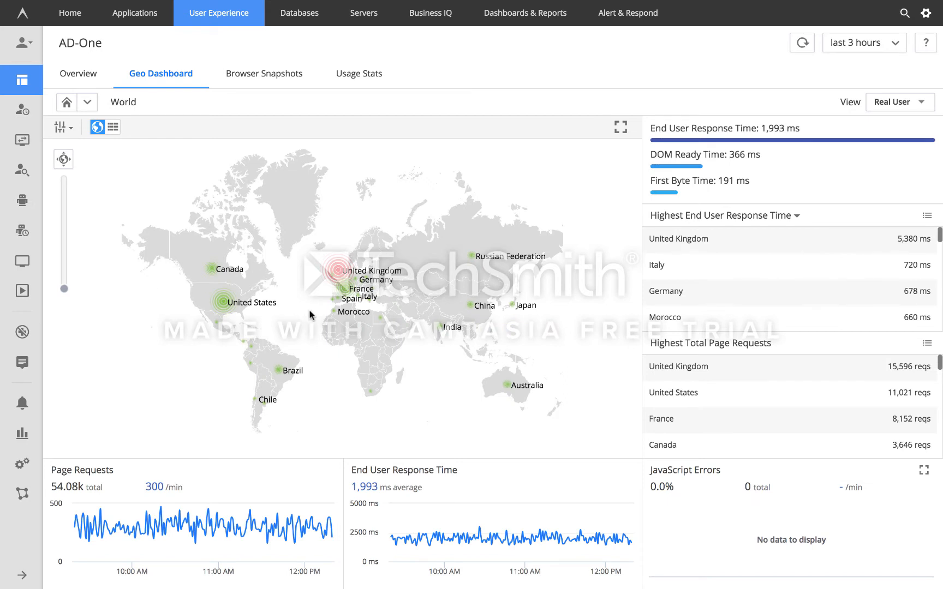
{"action": "left_click", "coordinate": [345, 295]}
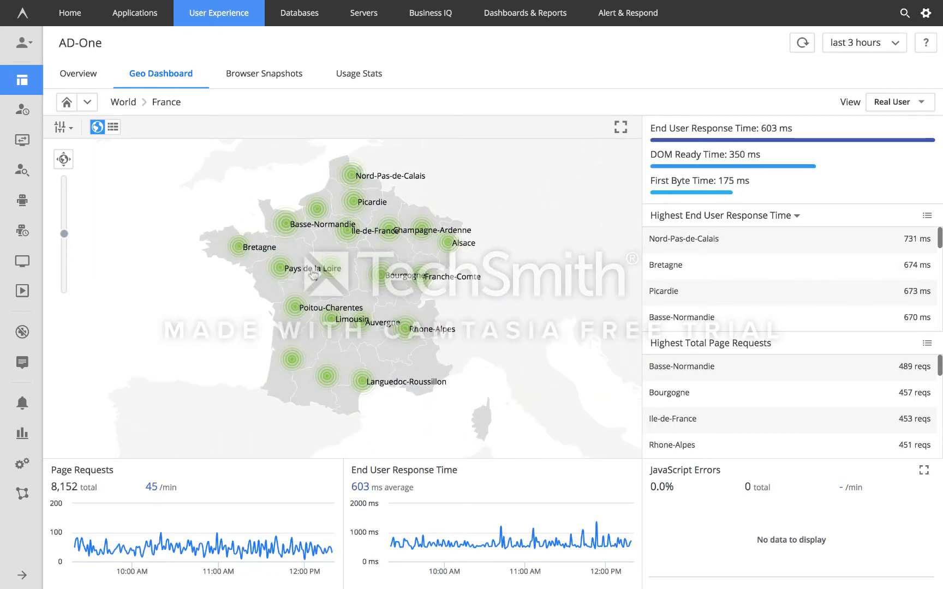
{"action": "left_click", "coordinate": [133, 104]}
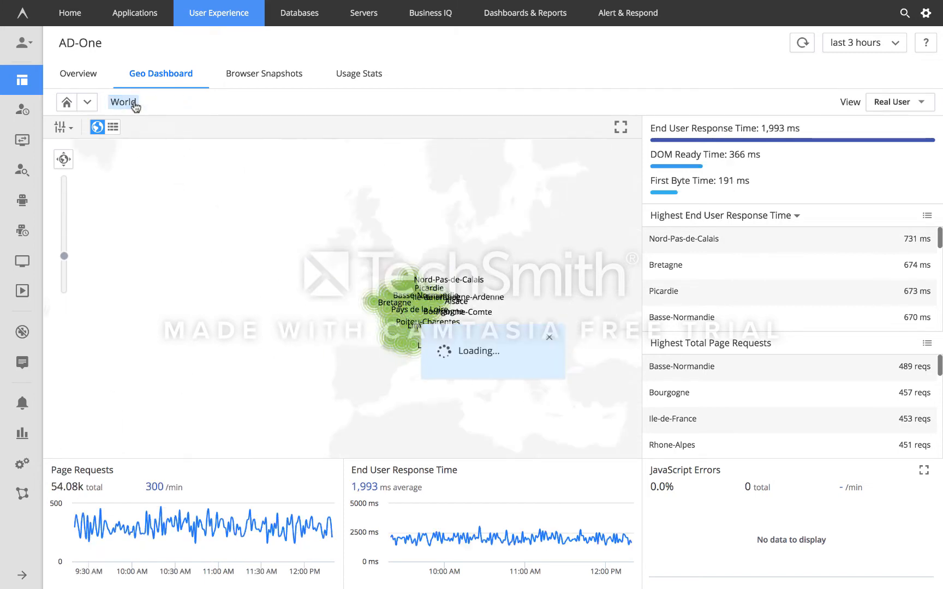
Check the United Kingdom's metrics on the world map and open the browser snapshots for that country
{"action": "mouse_move", "coordinate": [338, 273]}
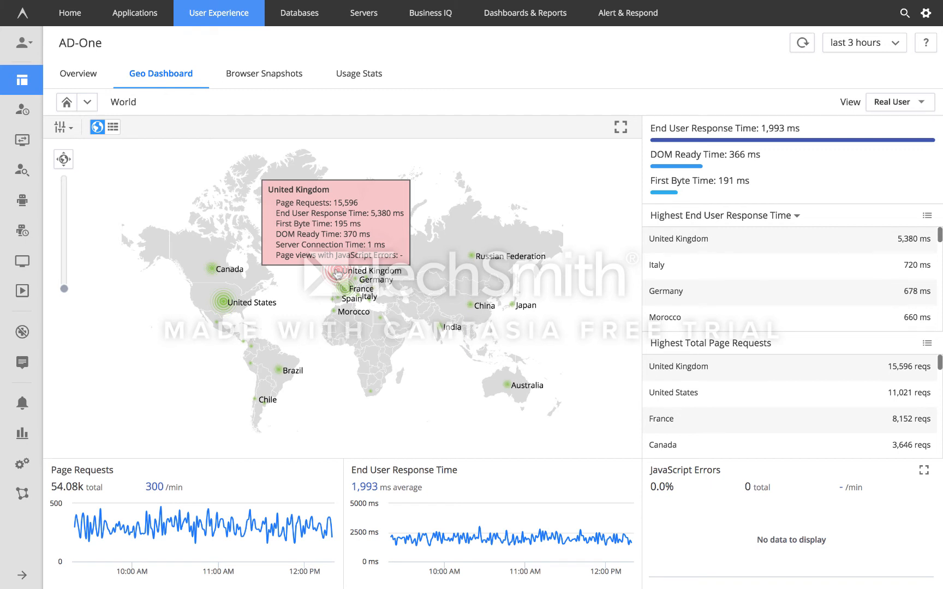
{"action": "left_click", "coordinate": [338, 274]}
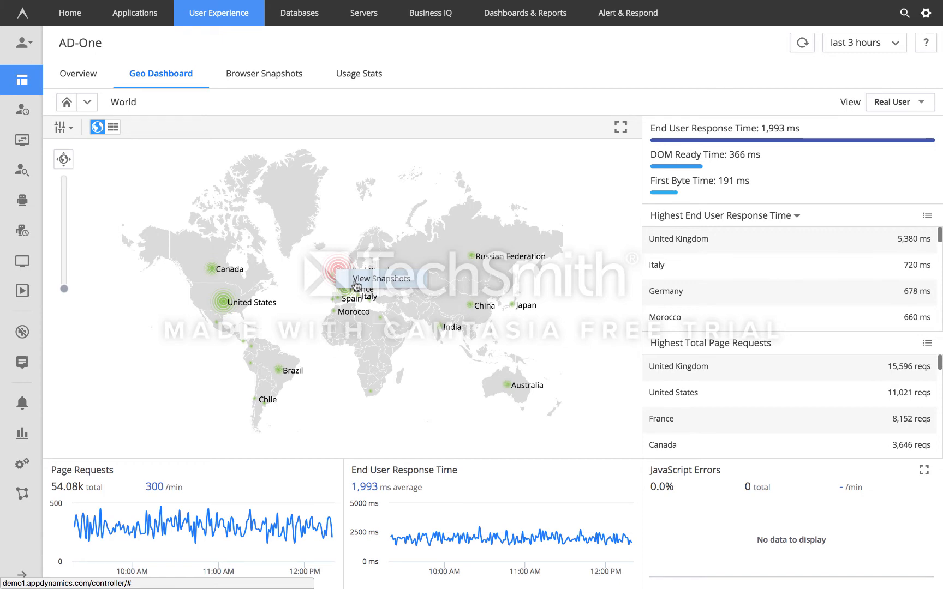
{"action": "left_click", "coordinate": [356, 280]}
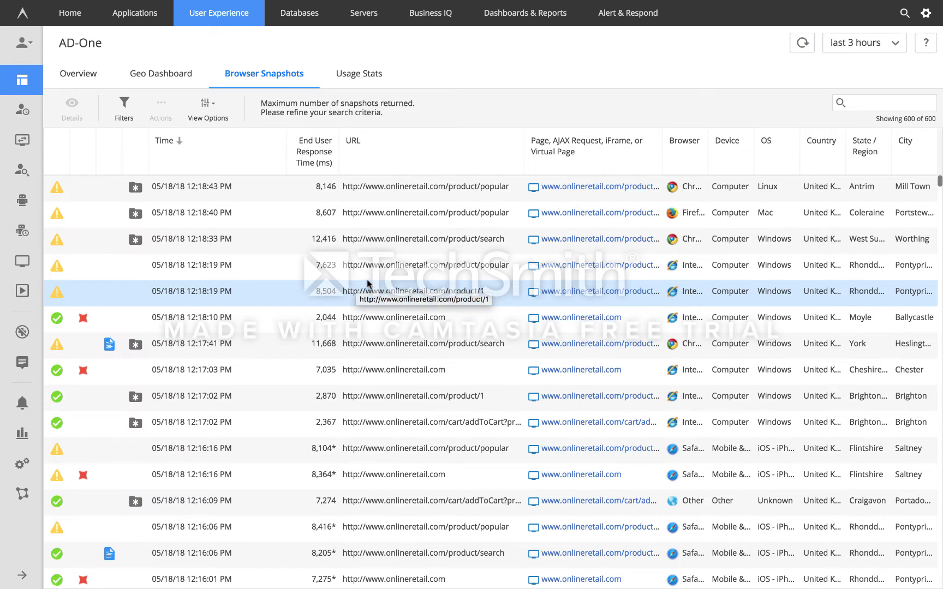
Sort the browser snapshots by End User Response Time, slowest first
{"action": "left_click", "coordinate": [513, 240]}
{"action": "left_click", "coordinate": [513, 265]}
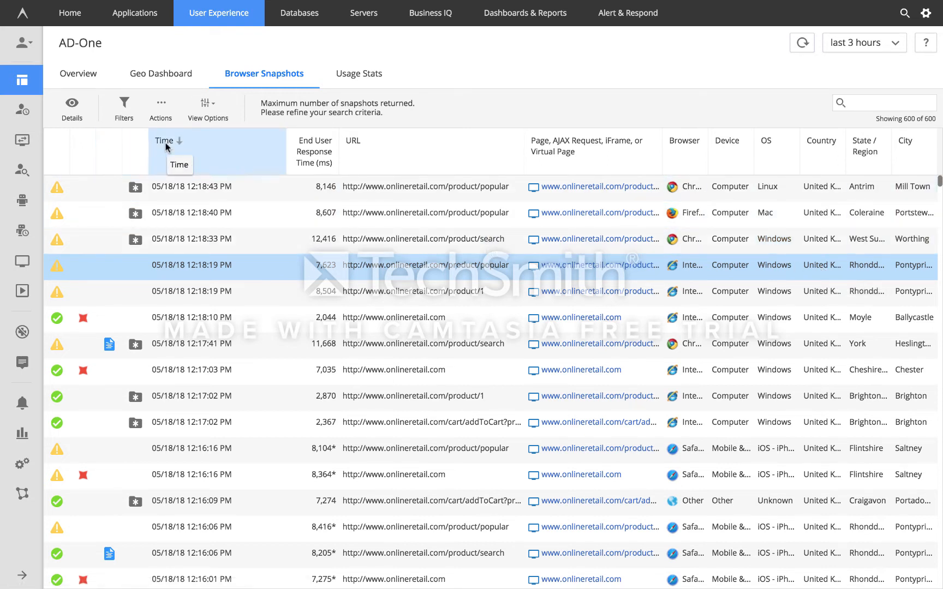
{"action": "left_click", "coordinate": [310, 152]}
{"action": "left_click", "coordinate": [311, 155]}
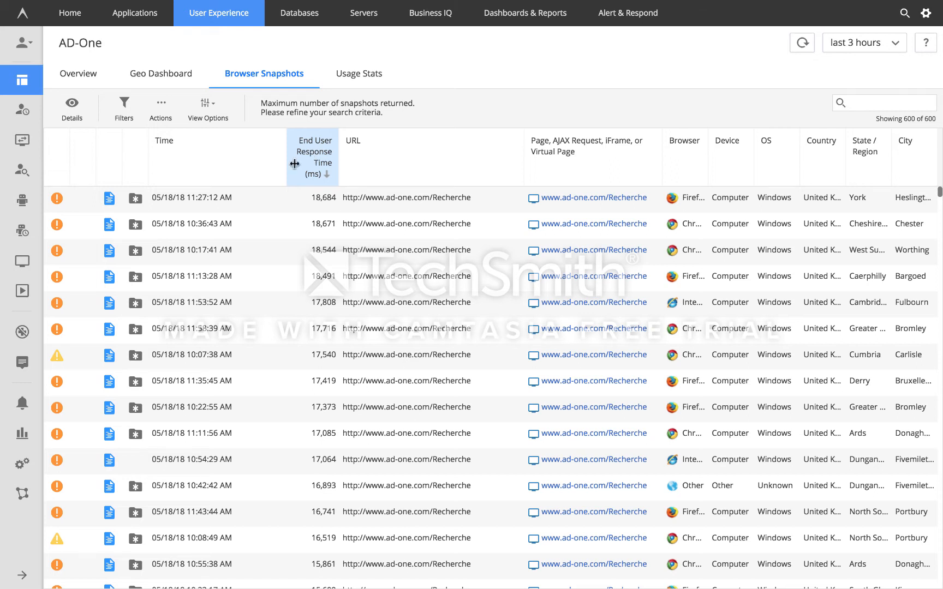
Open the Recherche page snapshot from 10:36:43 AM and examine its server time and resource fetch time
{"action": "double_click", "coordinate": [230, 214]}
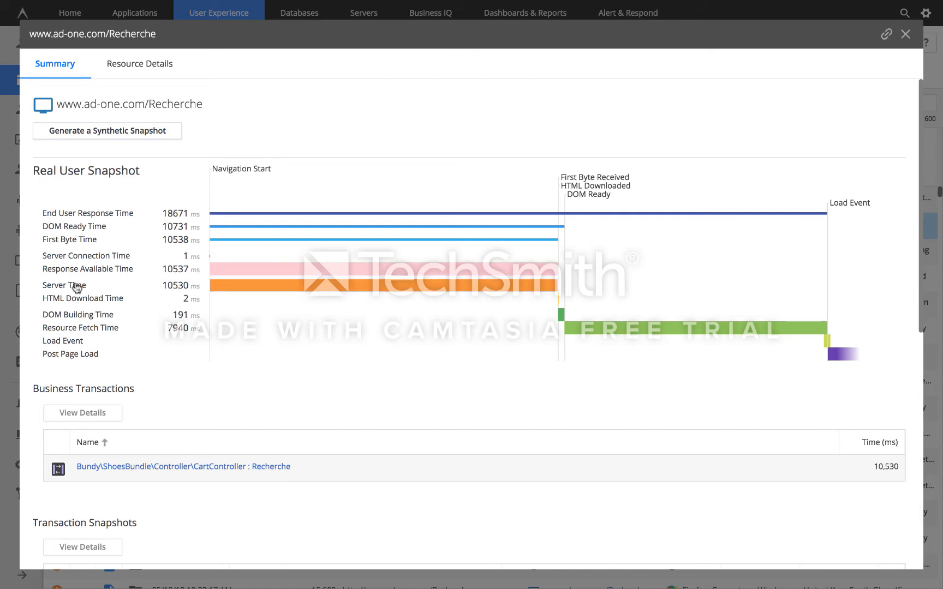
{"action": "mouse_move", "coordinate": [87, 286]}
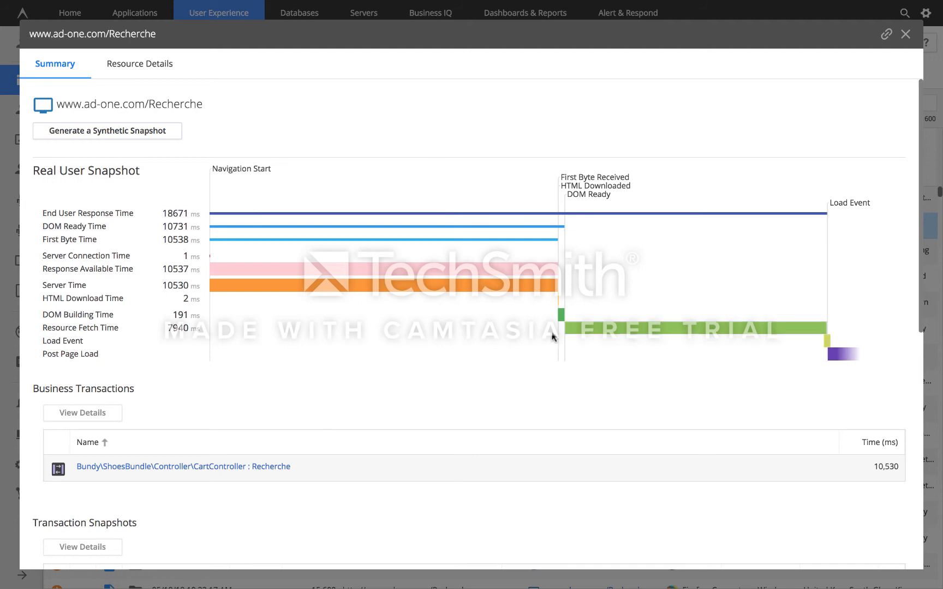
{"action": "mouse_move", "coordinate": [106, 331]}
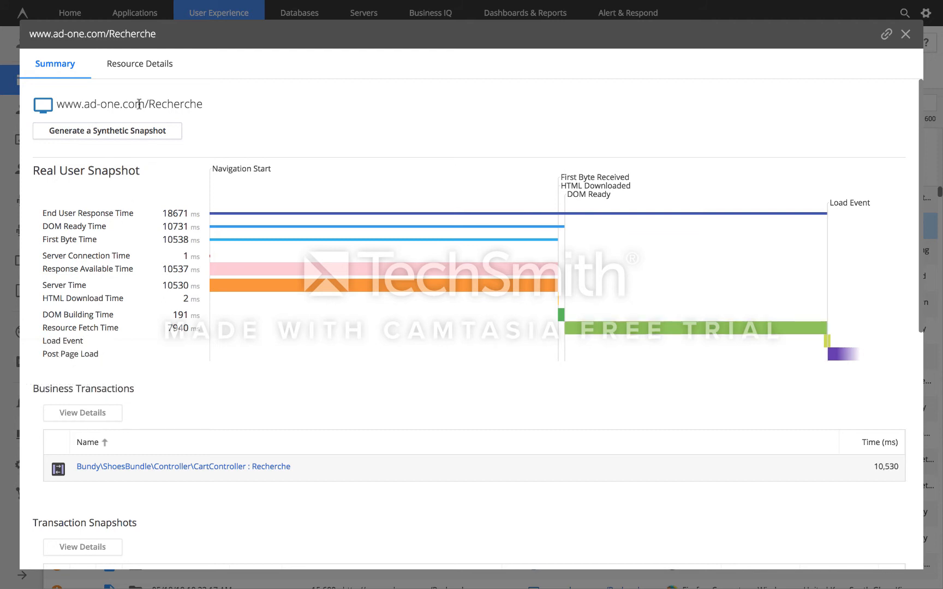
Examine the snapshot's resource details, highlighting main.css, bundy.jpeg and main.js from cdn.onlineretail.com in the resource waterfall
{"action": "left_click", "coordinate": [131, 74]}
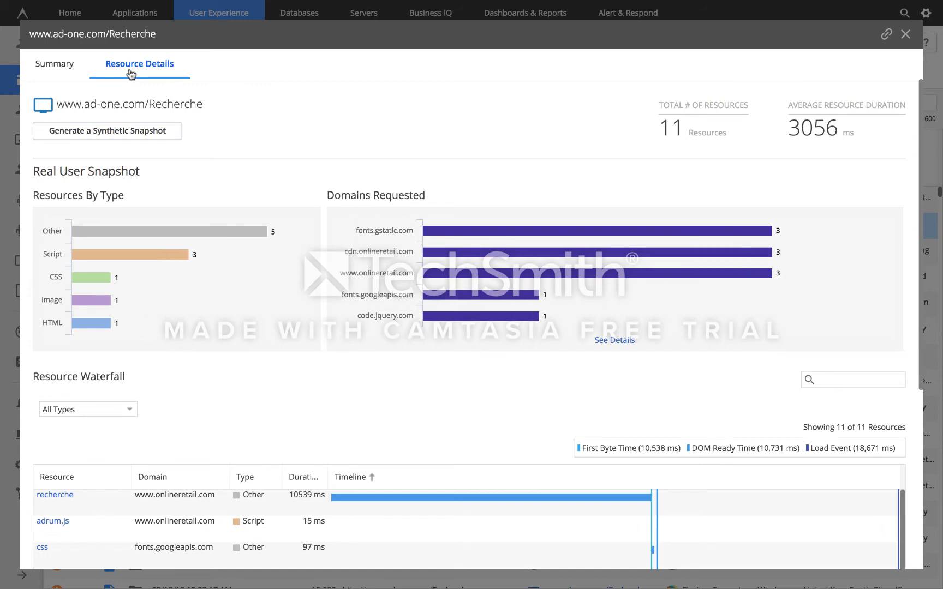
{"action": "scroll", "coordinate": [191, 367], "scroll_direction": "down", "scroll_amount": 1}
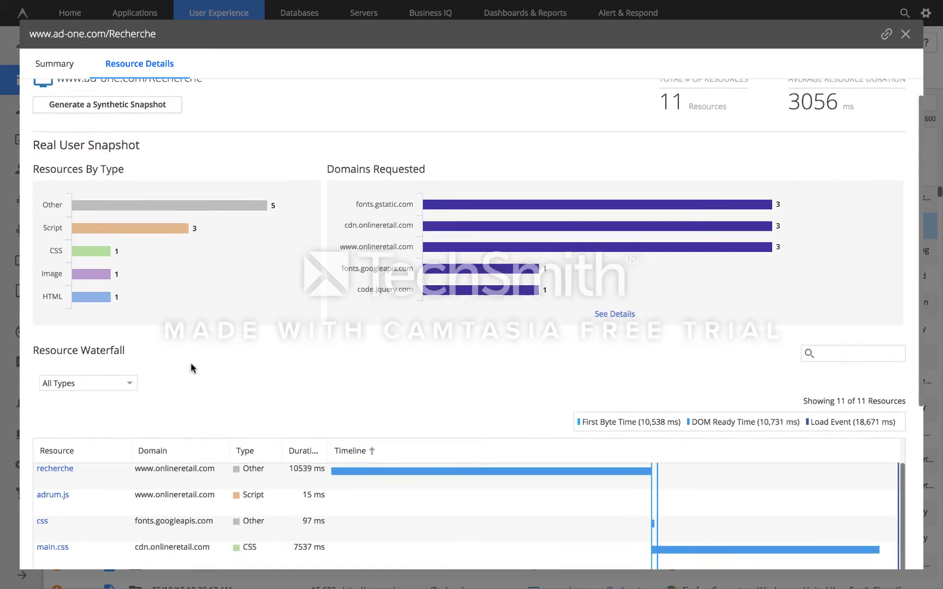
{"action": "scroll", "coordinate": [191, 366], "scroll_direction": "down", "scroll_amount": 5}
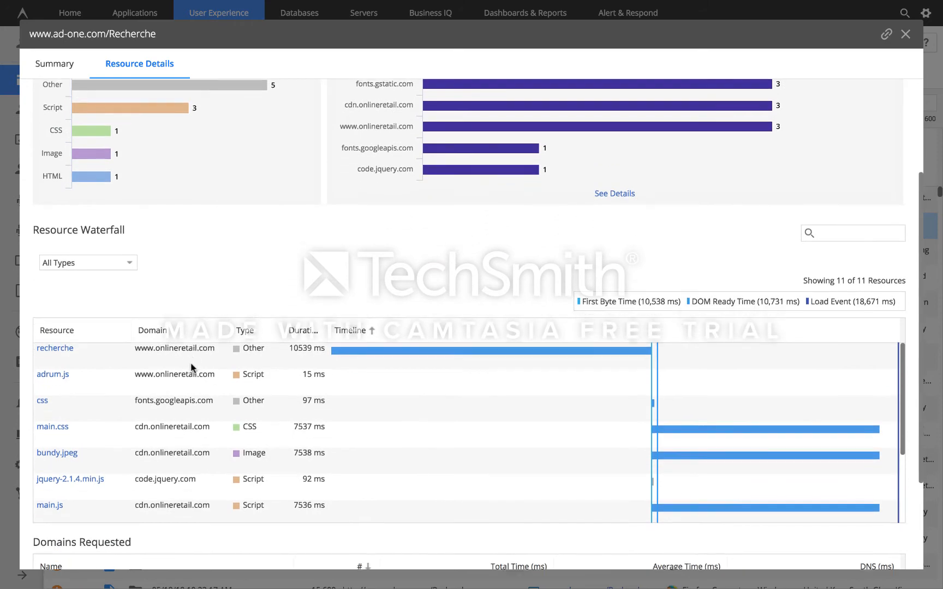
{"action": "scroll", "coordinate": [191, 367], "scroll_direction": "down", "scroll_amount": 3}
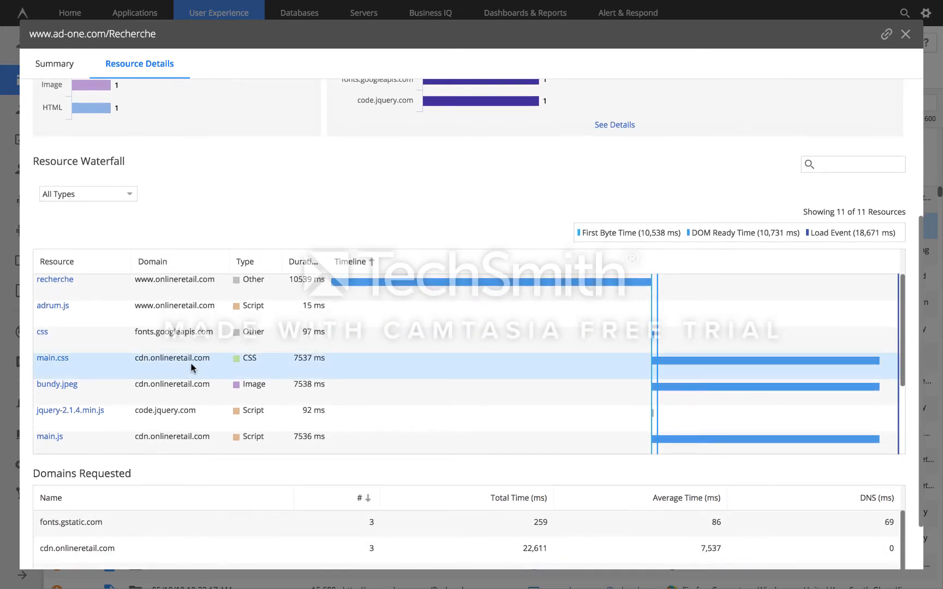
{"action": "left_click", "coordinate": [202, 361]}
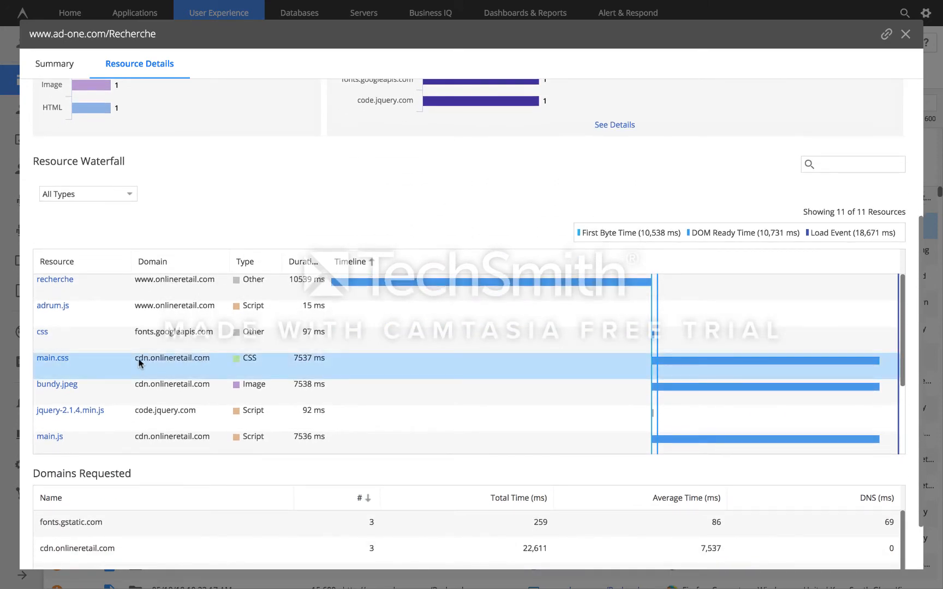
{"action": "left_click", "coordinate": [154, 392]}
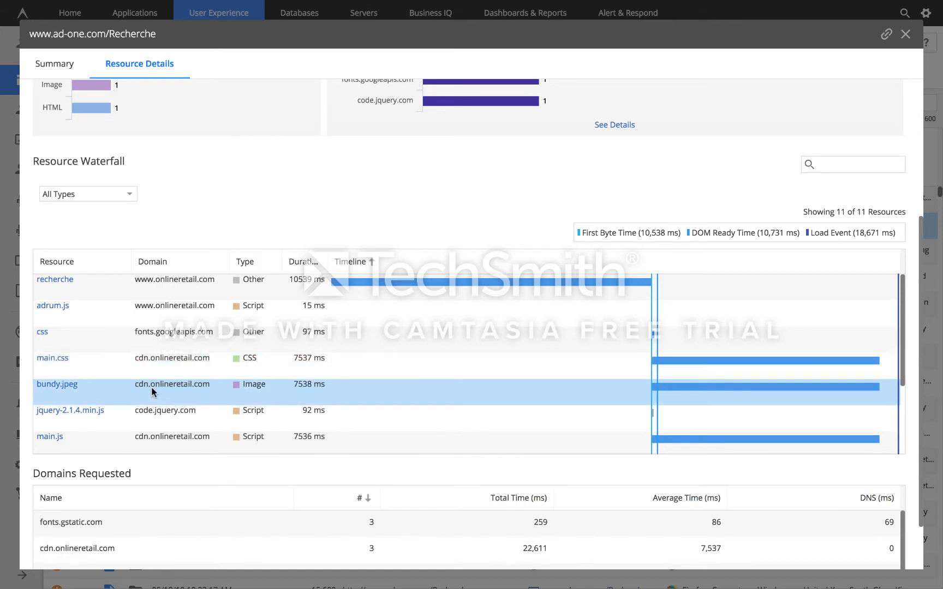
{"action": "left_click", "coordinate": [153, 442]}
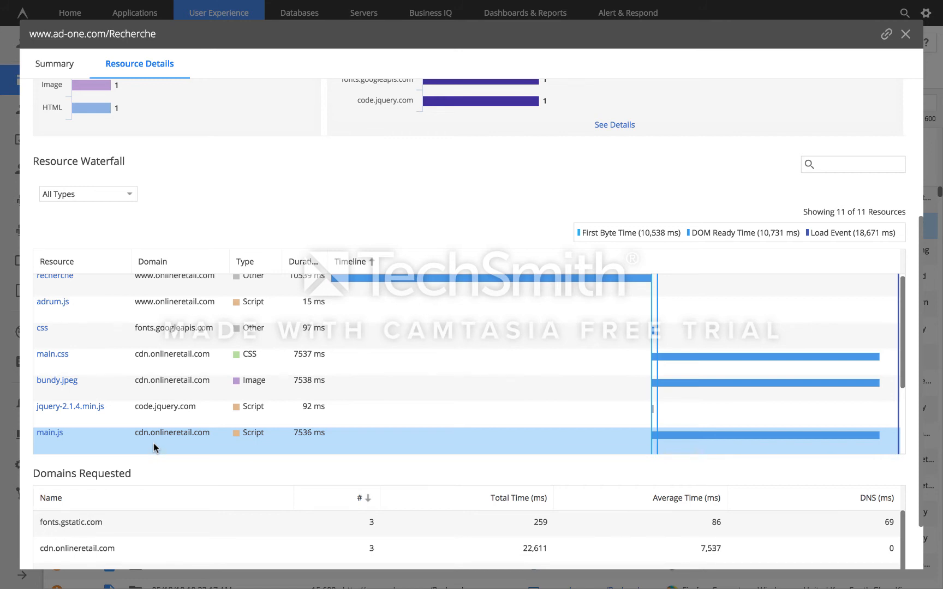
{"action": "scroll", "coordinate": [154, 442], "scroll_direction": "up", "scroll_amount": 2}
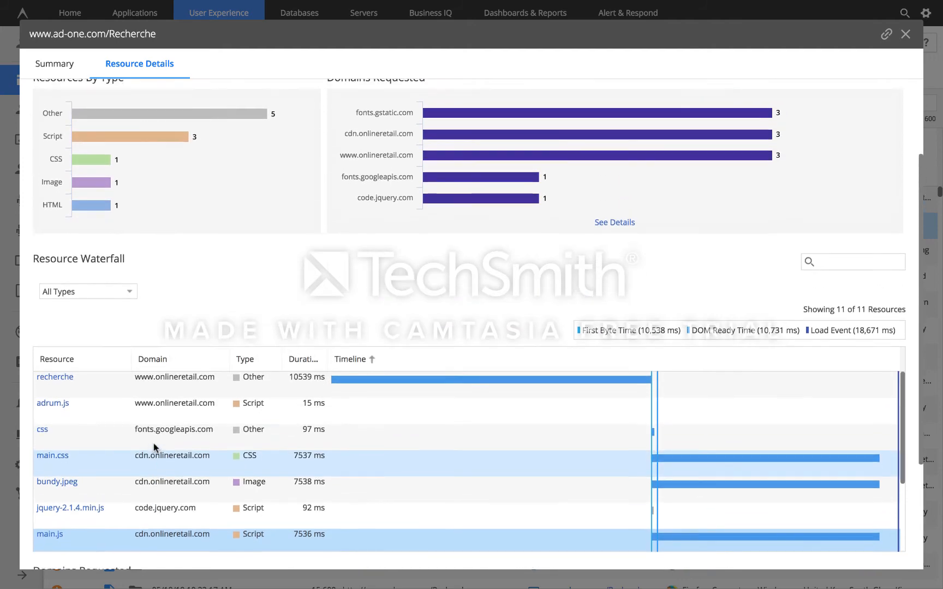
{"action": "scroll", "coordinate": [153, 442], "scroll_direction": "up", "scroll_amount": 3}
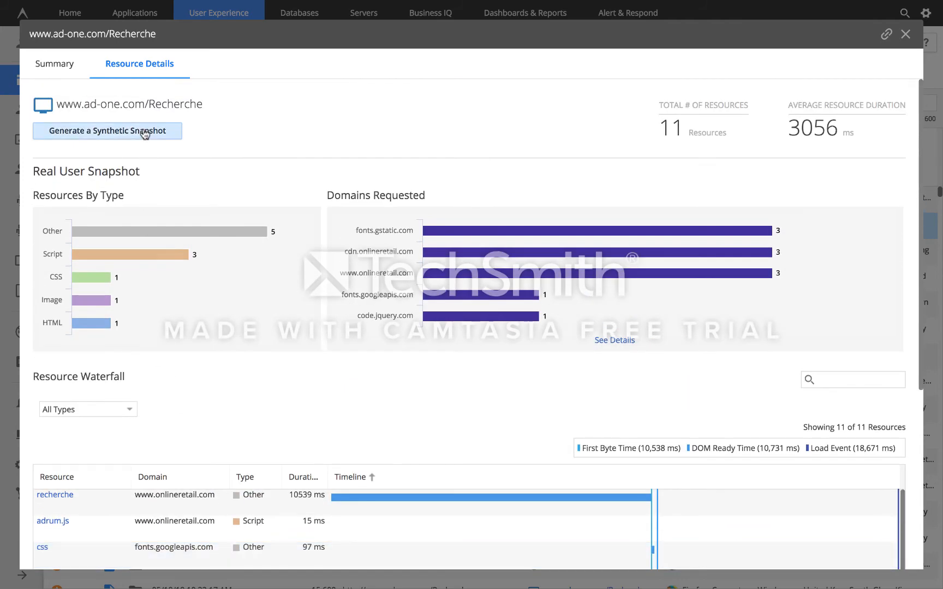
Return to the snapshot summary and open the associated /cart/recherche transaction snapshot
{"action": "left_click", "coordinate": [61, 66]}
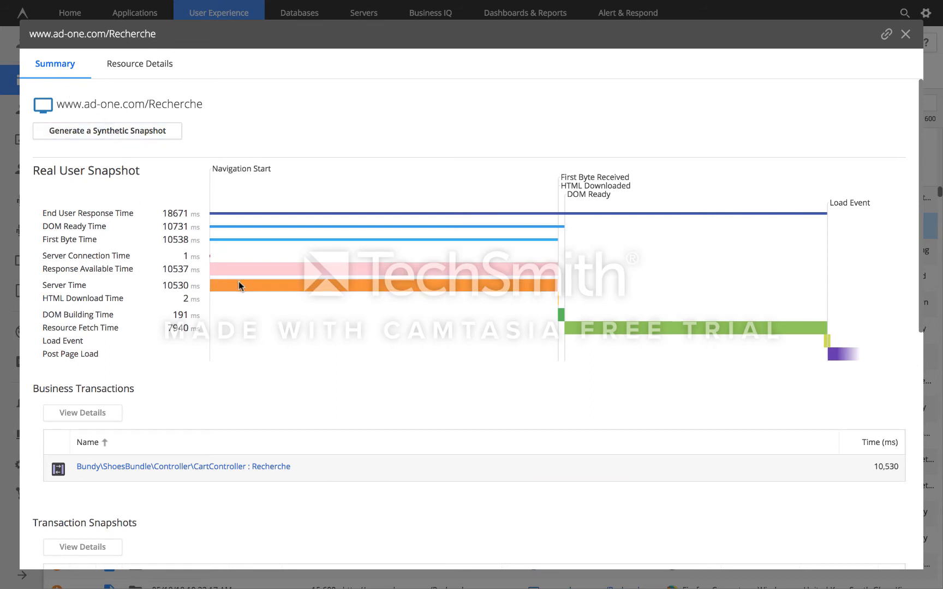
{"action": "scroll", "coordinate": [238, 280], "scroll_direction": "down", "scroll_amount": 3}
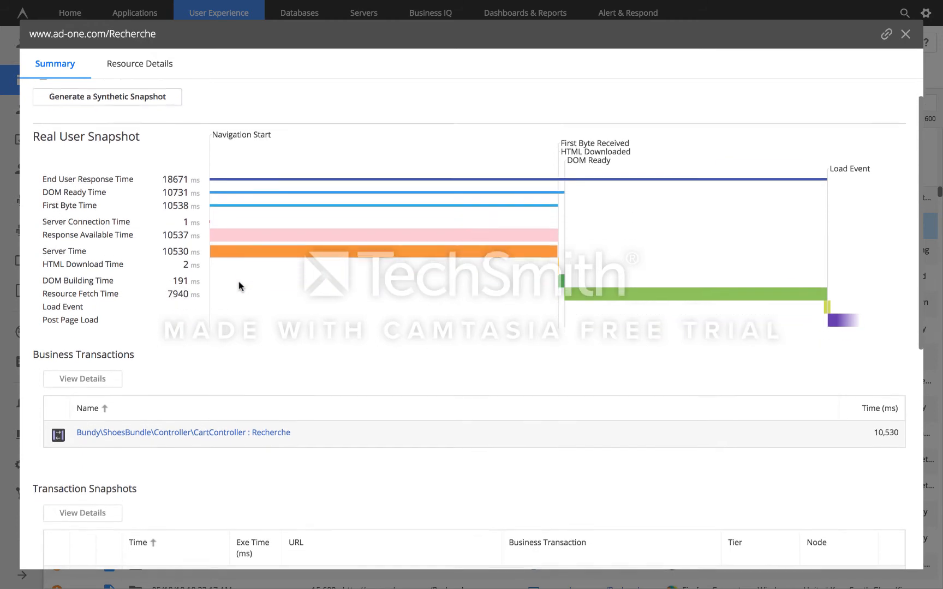
{"action": "scroll", "coordinate": [239, 285], "scroll_direction": "down", "scroll_amount": 3}
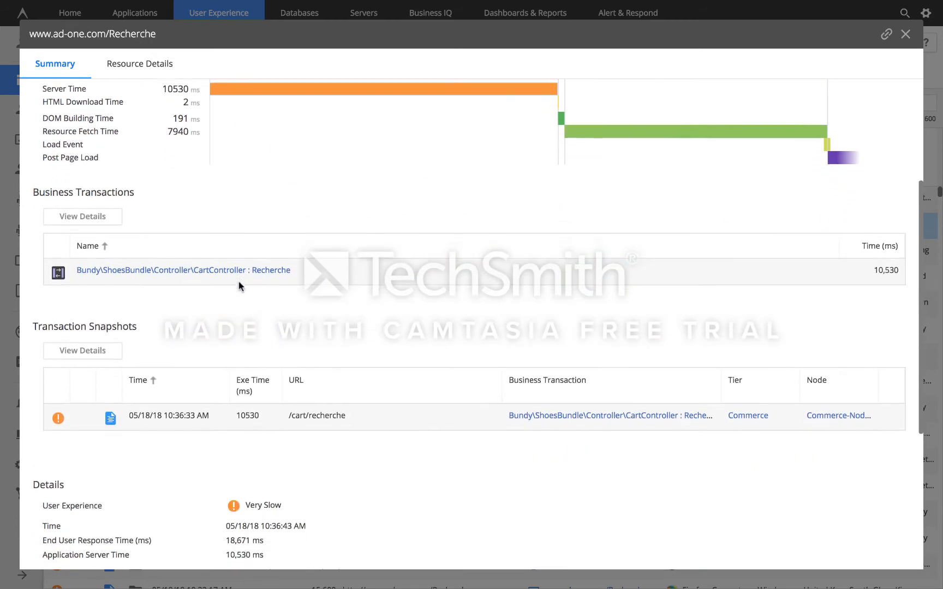
{"action": "left_click", "coordinate": [221, 375]}
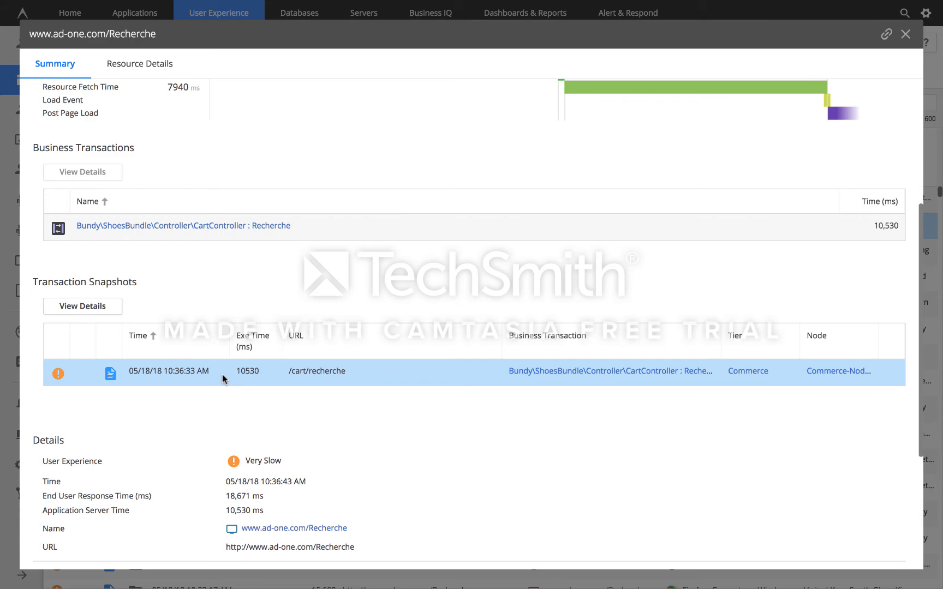
{"action": "double_click", "coordinate": [222, 376]}
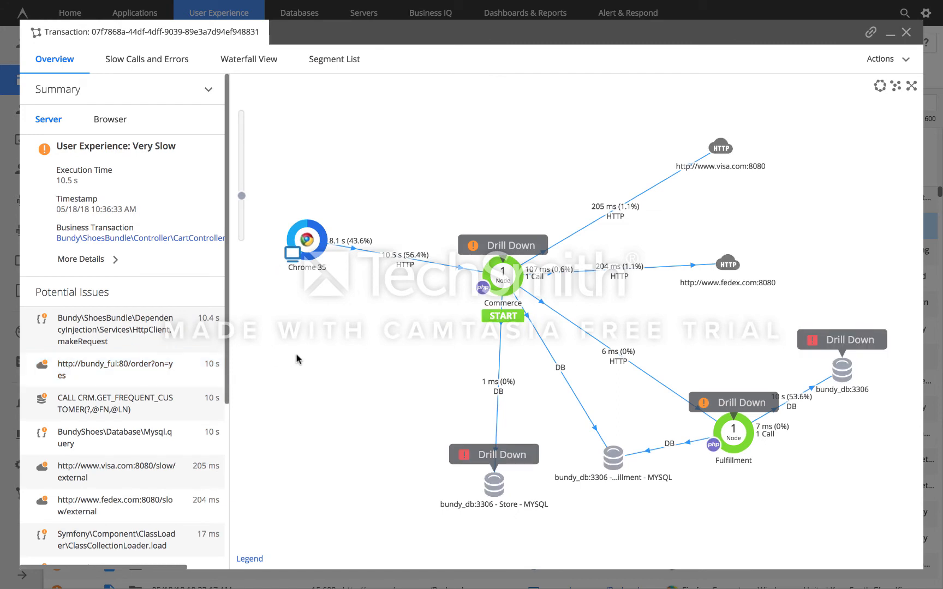
Rearrange the transaction flow map by moving the Chrome 35 node upward and the Fulfillment node closer to Commerce
{"action": "scroll", "coordinate": [297, 358], "scroll_direction": "up", "scroll_amount": 1}
{"action": "left_click_drag", "start_coordinate": [345, 187], "coordinate": [345, 146]}
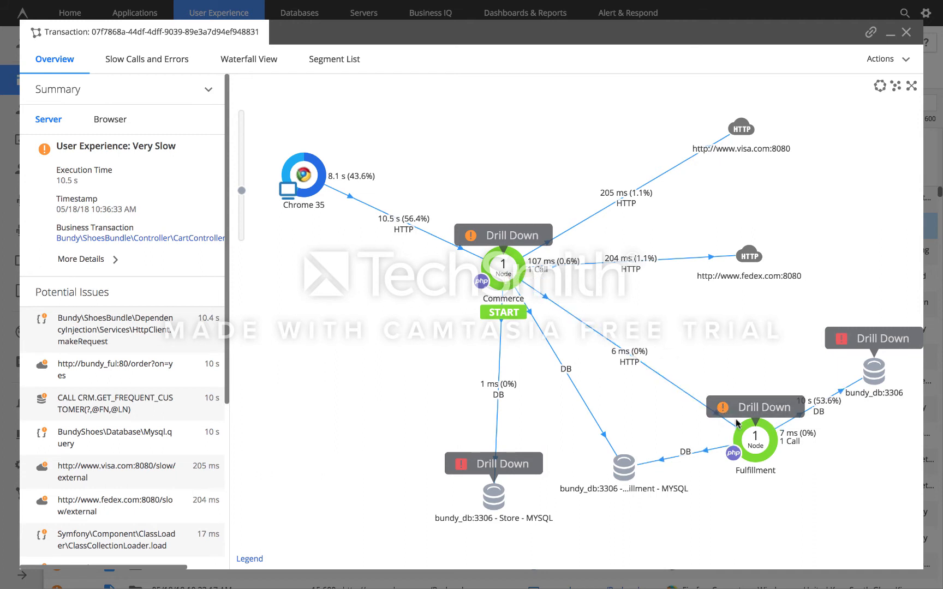
{"action": "left_click_drag", "start_coordinate": [753, 437], "coordinate": [717, 413]}
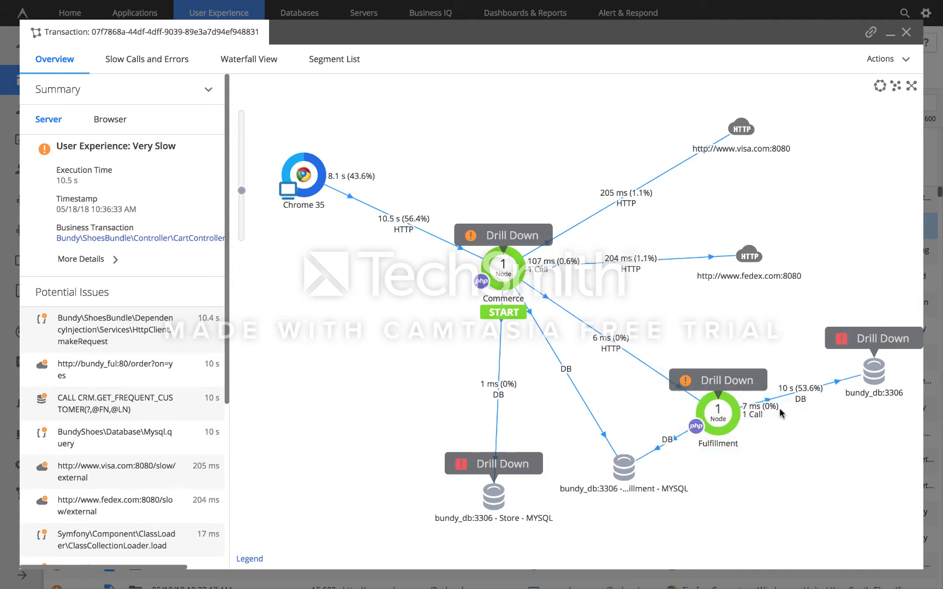
Inspect the potential issue for the slow database call CRM.GET_FREQUENT_CUSTOMER, then dismiss its details
{"action": "scroll", "coordinate": [861, 394], "scroll_direction": "up", "scroll_amount": 5}
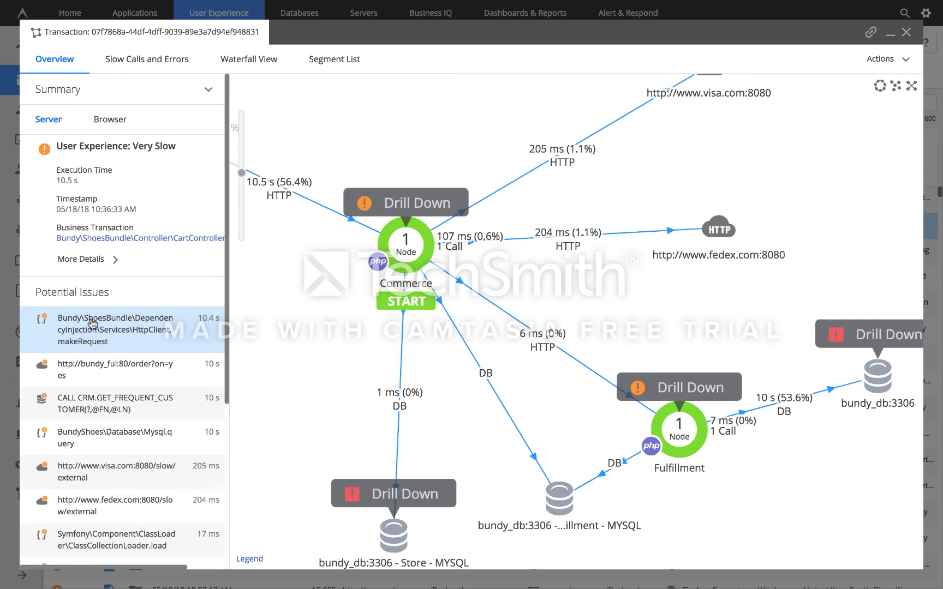
{"action": "left_click", "coordinate": [112, 404]}
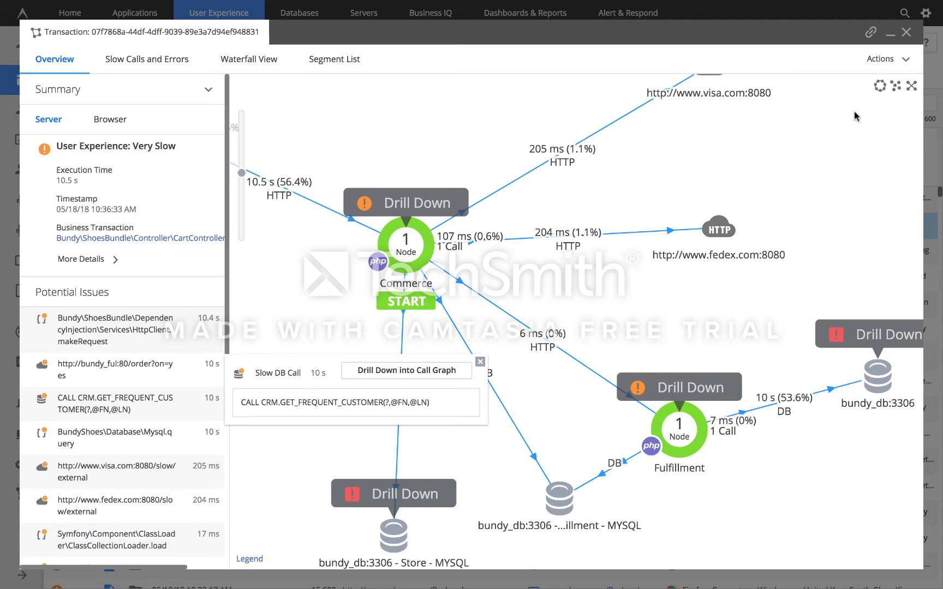
{"action": "left_click", "coordinate": [870, 33]}
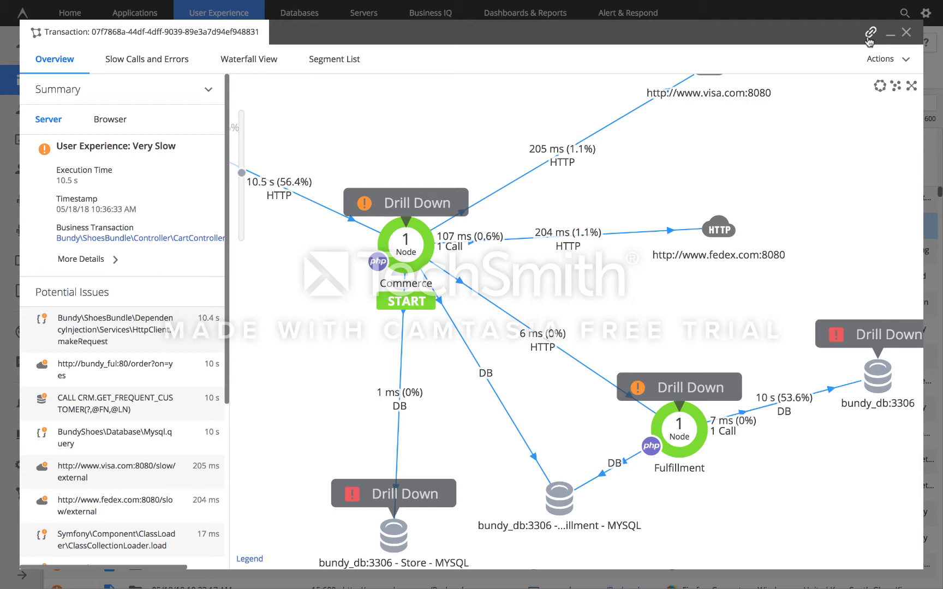
Close the transaction and page snapshot windows and expand the navigation sidebar to show its labels
{"action": "left_click", "coordinate": [906, 33]}
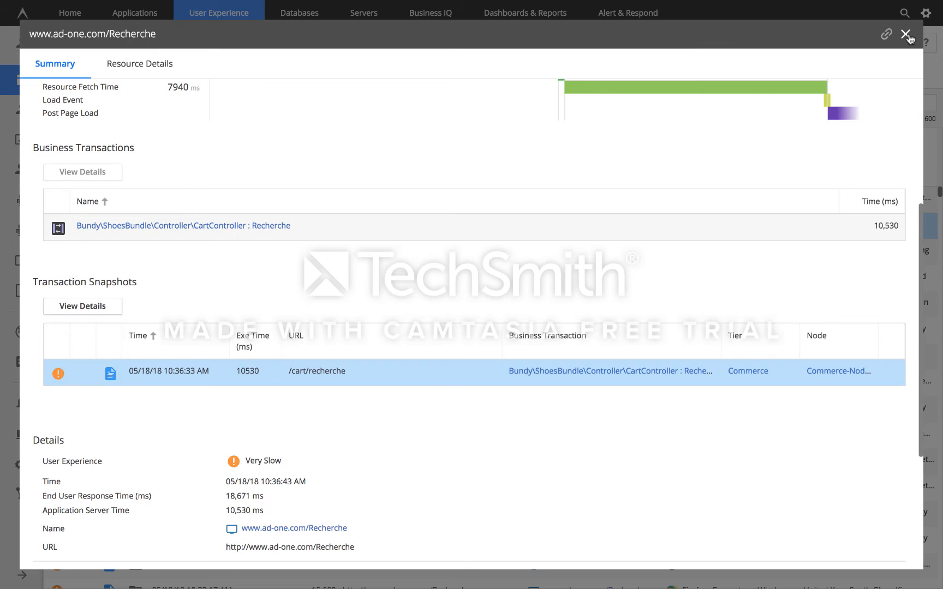
{"action": "left_click", "coordinate": [907, 34]}
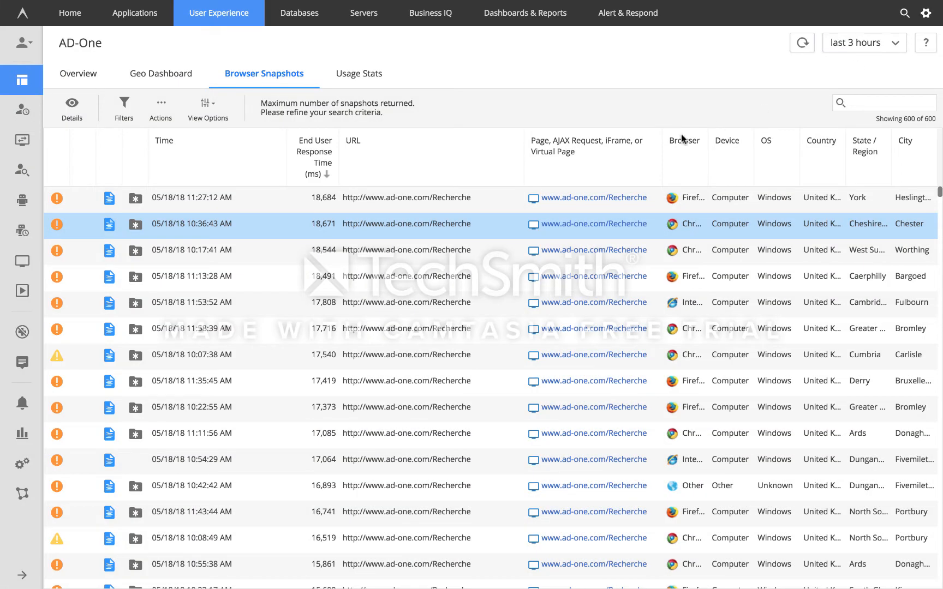
{"action": "left_click", "coordinate": [24, 576]}
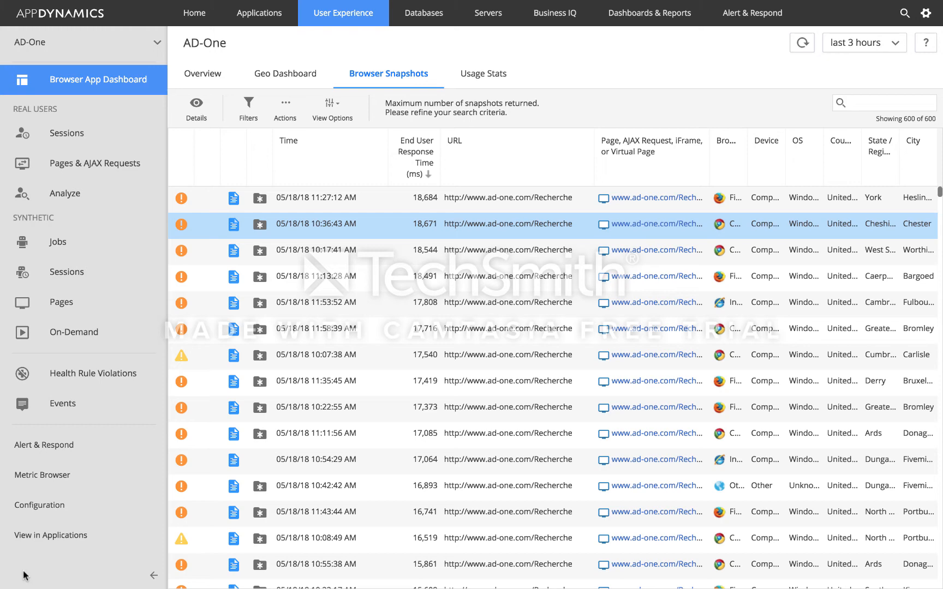
Open the real-user Analyze view and add a location criterion limiting the records to the United Kingdom
{"action": "left_click", "coordinate": [81, 198]}
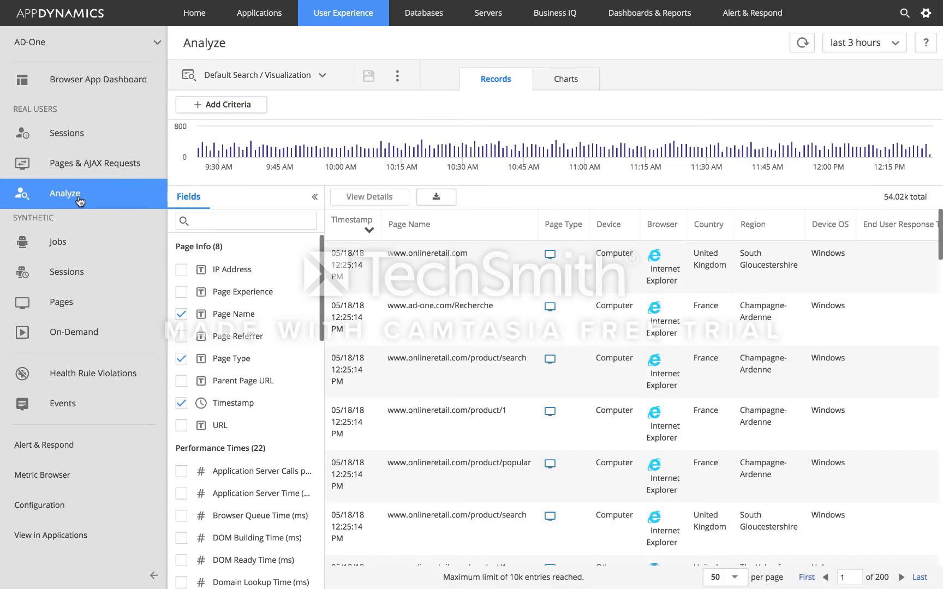
{"action": "left_click", "coordinate": [200, 105]}
{"action": "scroll", "coordinate": [219, 245], "scroll_direction": "down", "scroll_amount": 7}
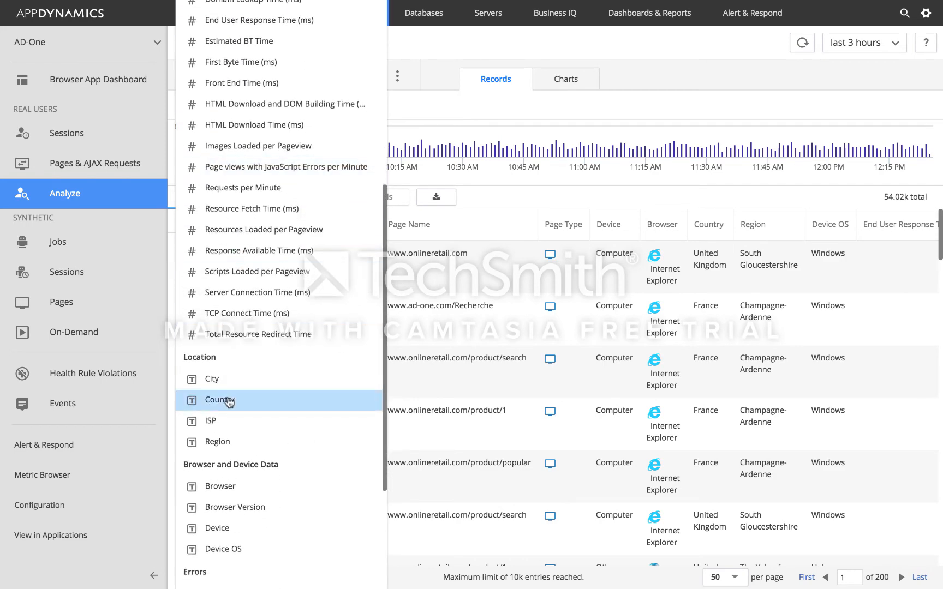
{"action": "left_click", "coordinate": [225, 400]}
{"action": "left_click", "coordinate": [437, 106]}
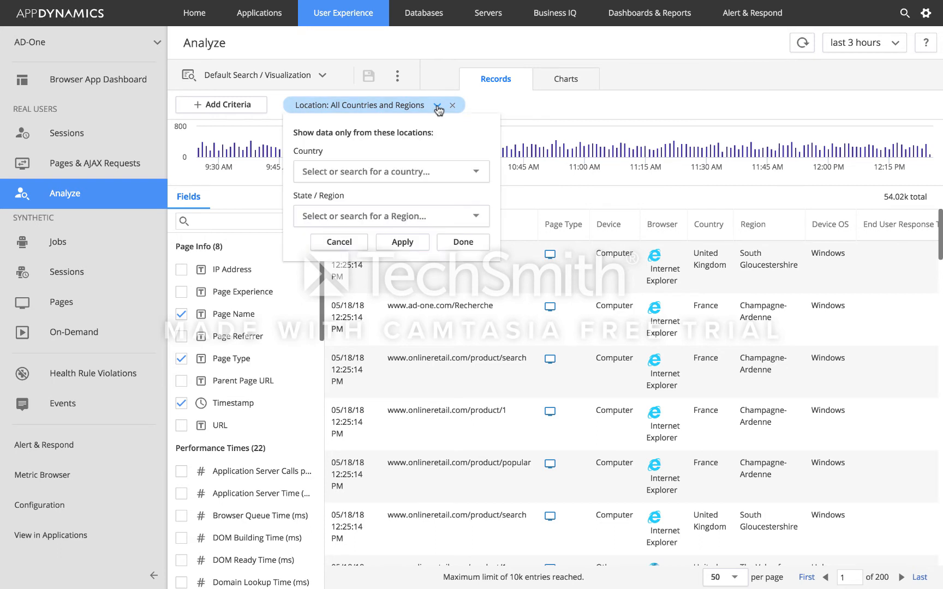
{"action": "left_click", "coordinate": [442, 172]}
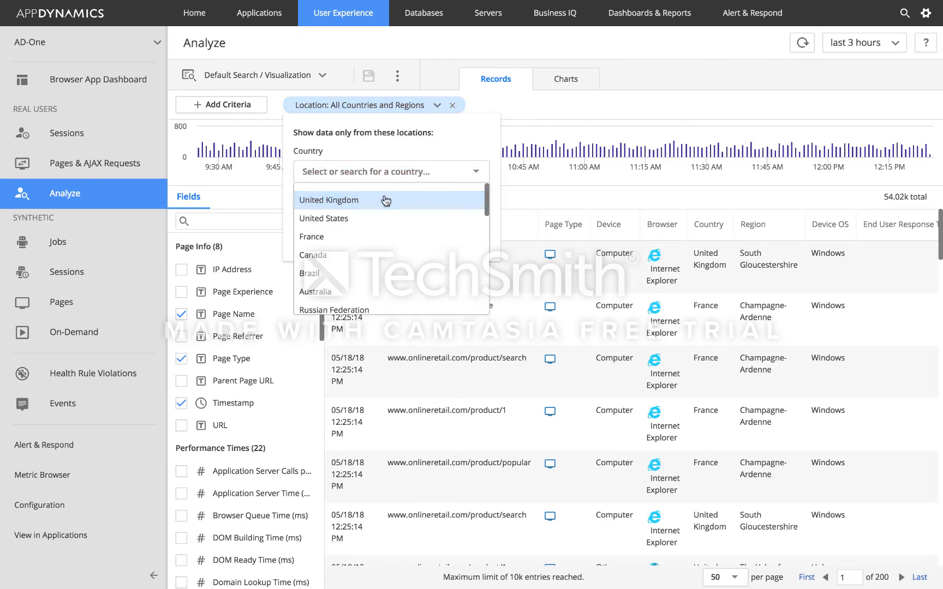
{"action": "left_click", "coordinate": [368, 201]}
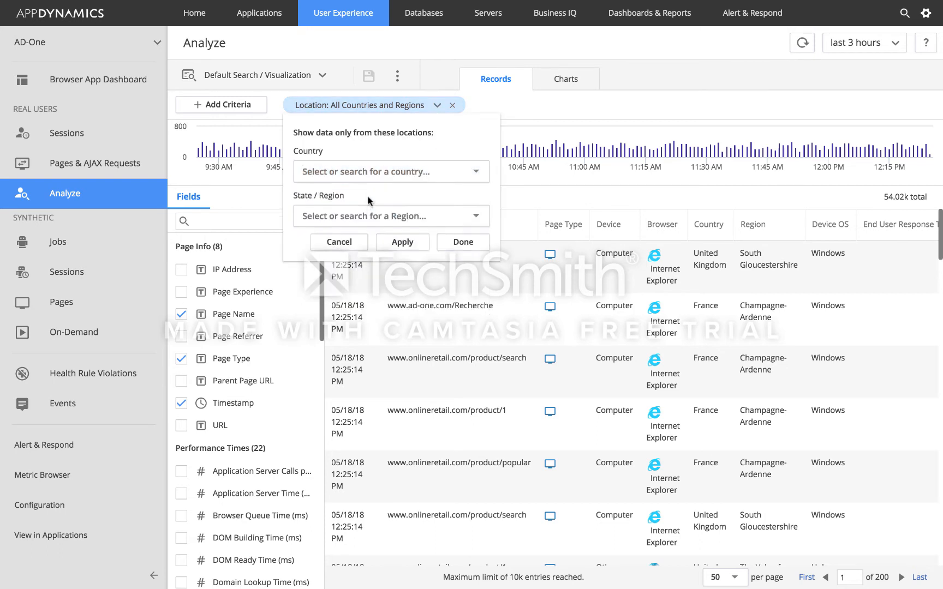
{"action": "left_click", "coordinate": [460, 240]}
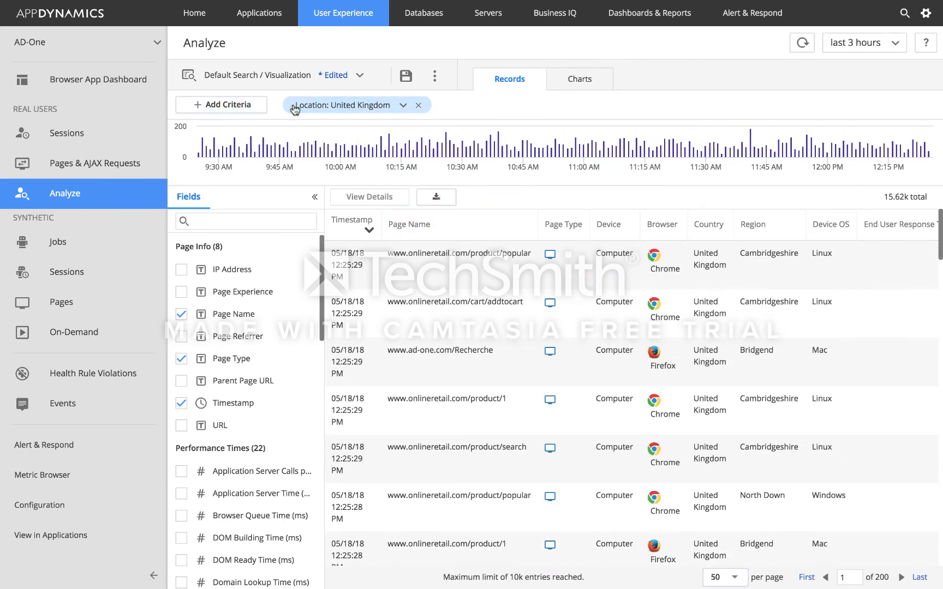
Add an End User Response Time criterion that keeps only records greater than 2500 ms
{"action": "left_click", "coordinate": [240, 105]}
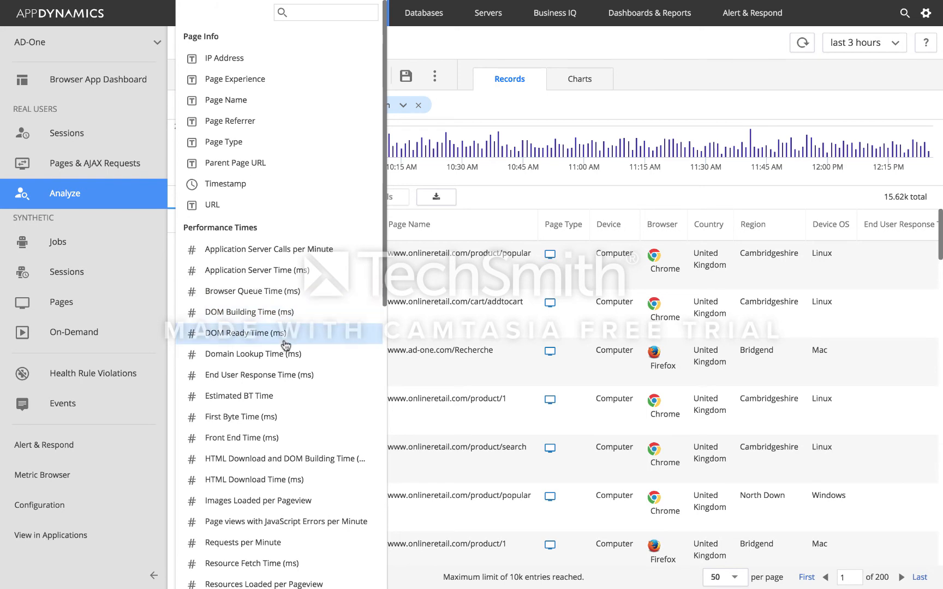
{"action": "left_click", "coordinate": [279, 375]}
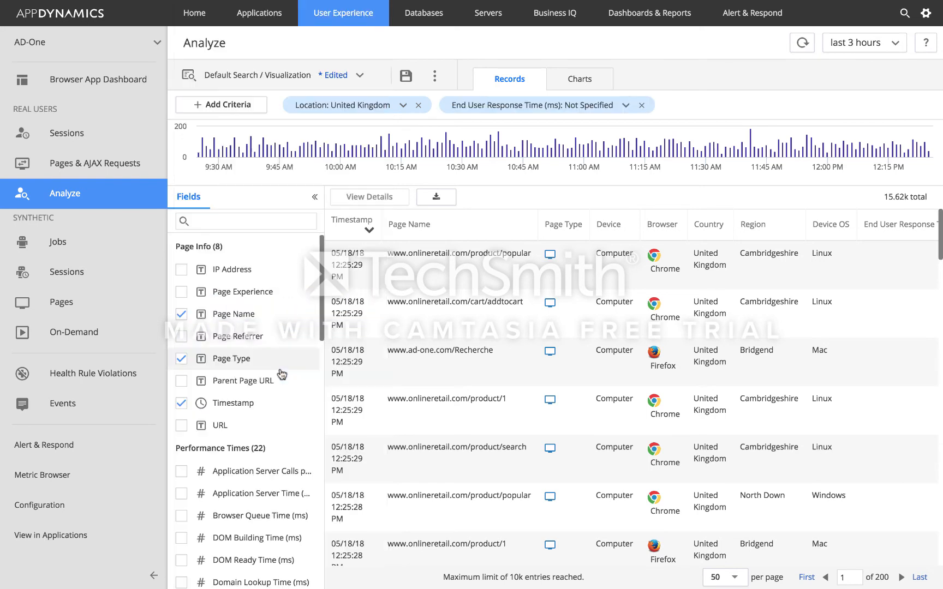
{"action": "left_click", "coordinate": [535, 104]}
{"action": "left_click", "coordinate": [578, 134]}
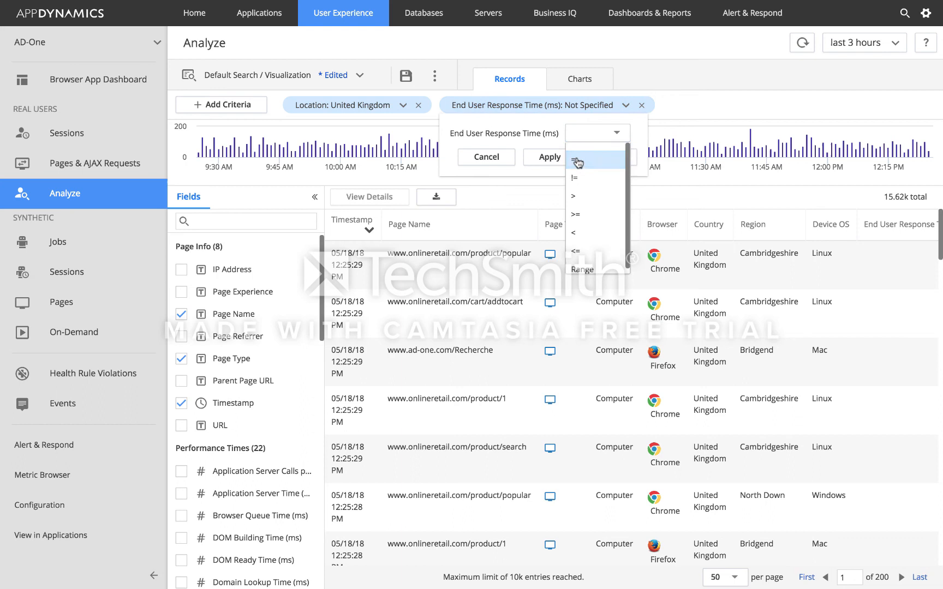
{"action": "left_click", "coordinate": [579, 196]}
{"action": "left_click", "coordinate": [658, 138]}
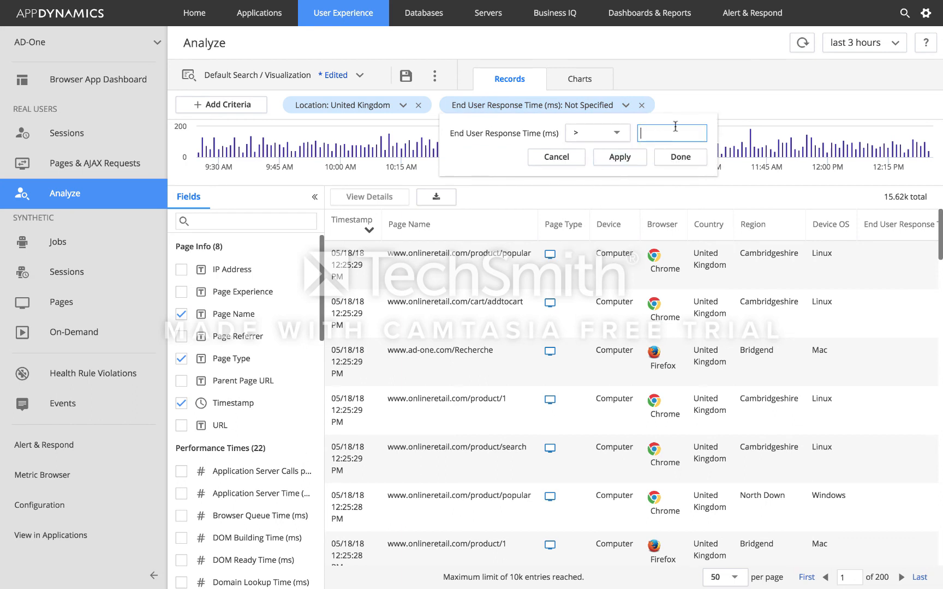
{"action": "type", "text": "25000"}
{"action": "key", "text": "BackSpace"}
{"action": "left_click", "coordinate": [670, 155]}
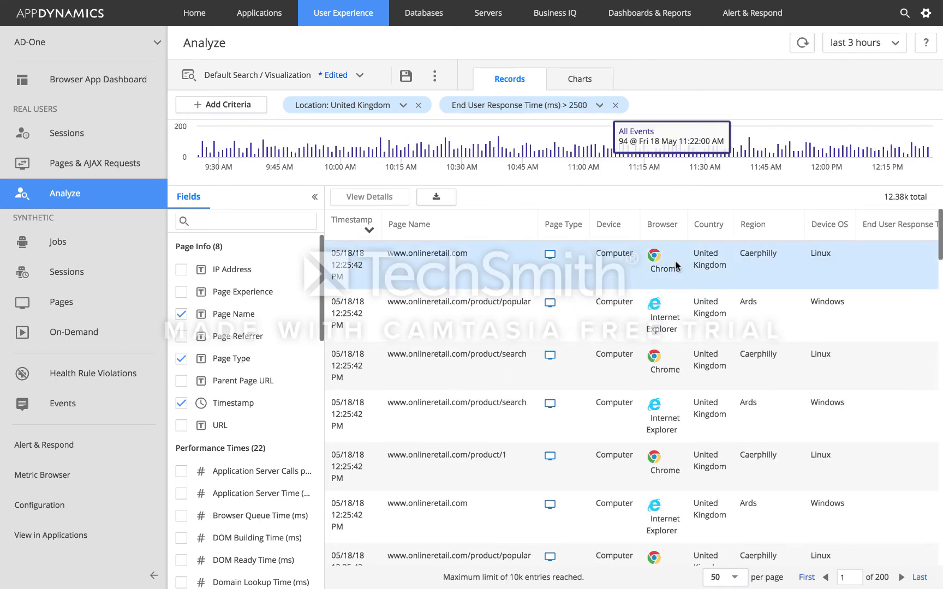
Examine the filtered records' response times and usernames, selecting the second and third records in turn
{"action": "scroll", "coordinate": [676, 266], "scroll_direction": "right", "scroll_amount": 6}
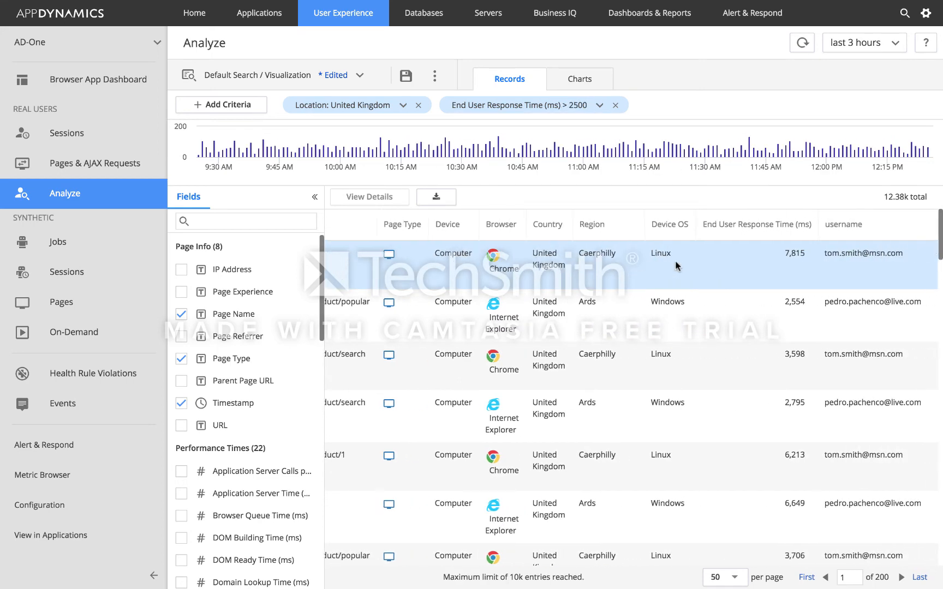
{"action": "scroll", "coordinate": [675, 262], "scroll_direction": "down", "scroll_amount": 1}
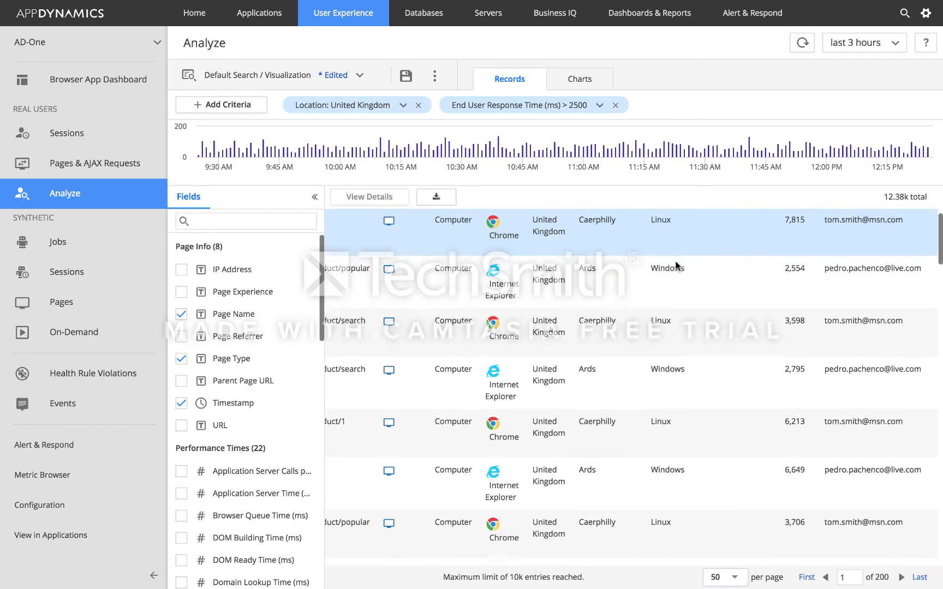
{"action": "scroll", "coordinate": [675, 261], "scroll_direction": "up", "scroll_amount": 1}
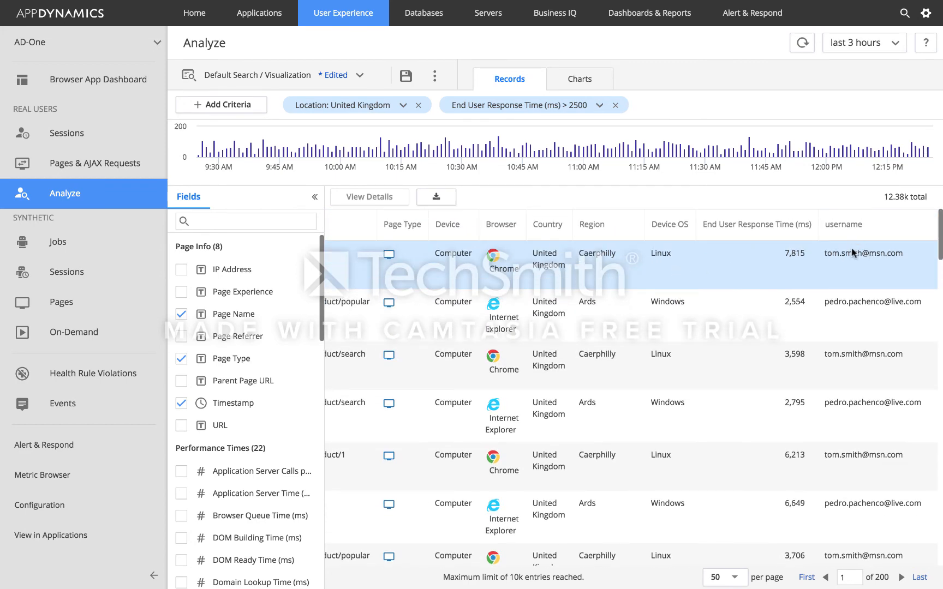
{"action": "left_click", "coordinate": [841, 302]}
{"action": "left_click", "coordinate": [837, 355]}
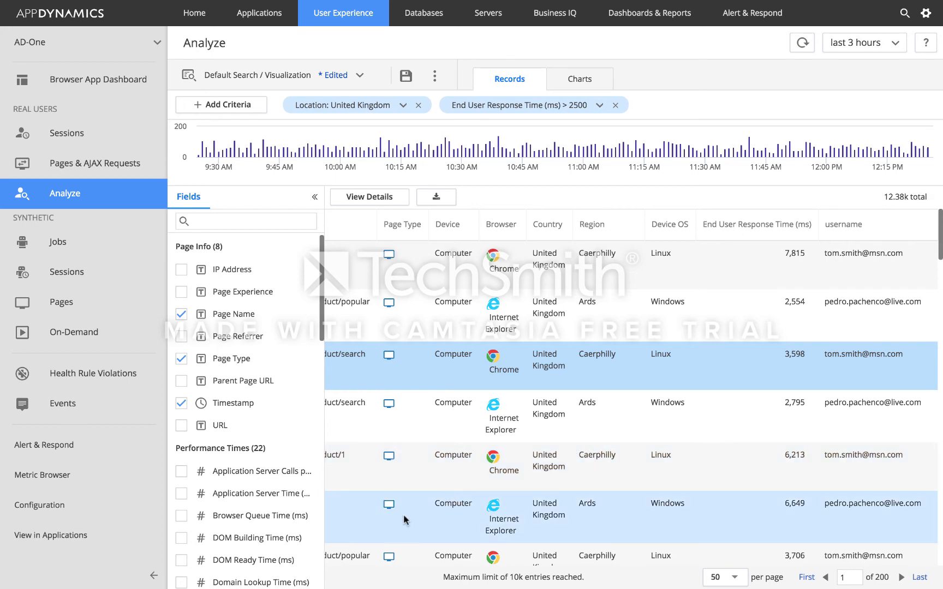
Collapse the navigation sidebar and download 1000 of the filtered records
{"action": "left_click", "coordinate": [153, 575]}
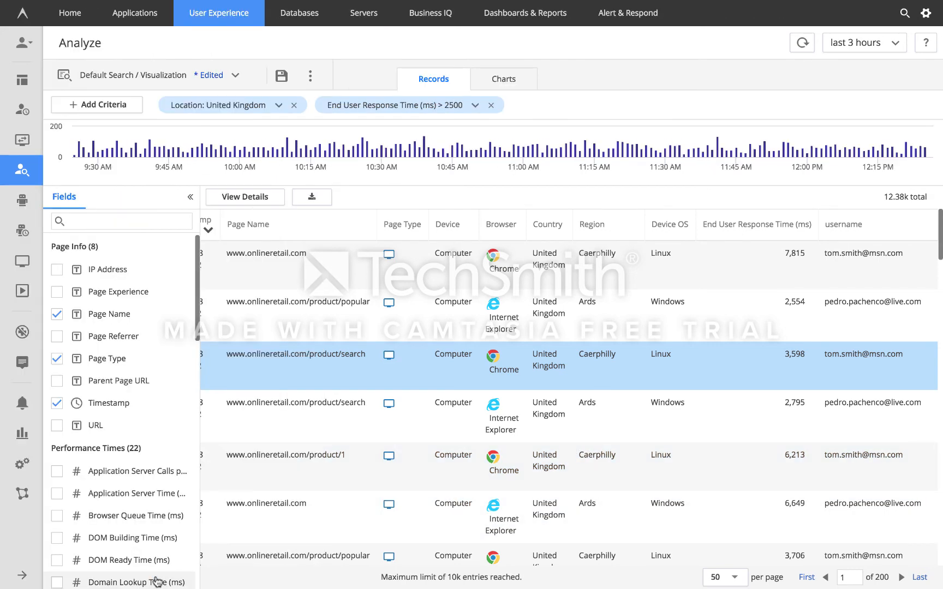
{"action": "left_click", "coordinate": [312, 198]}
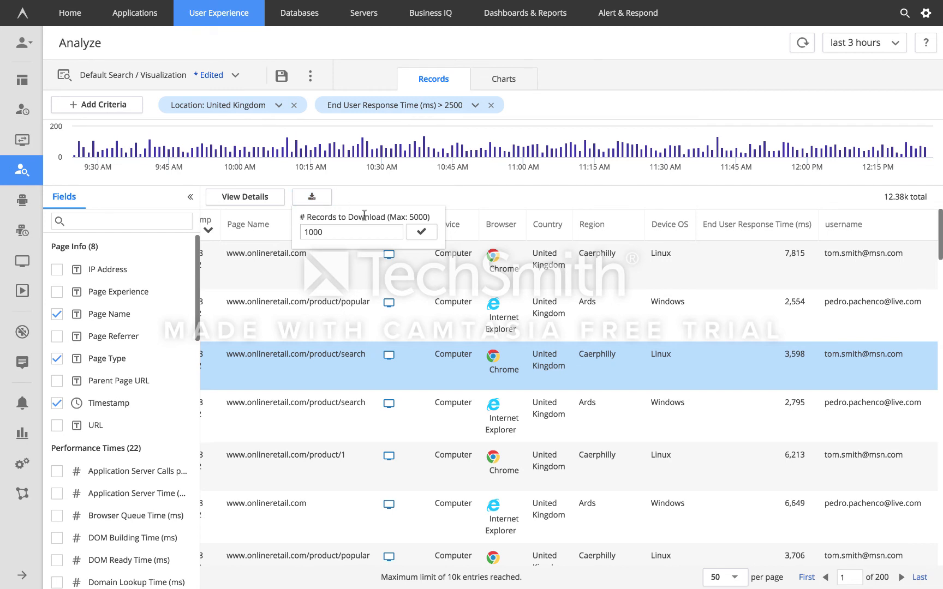
{"action": "left_click", "coordinate": [422, 233]}
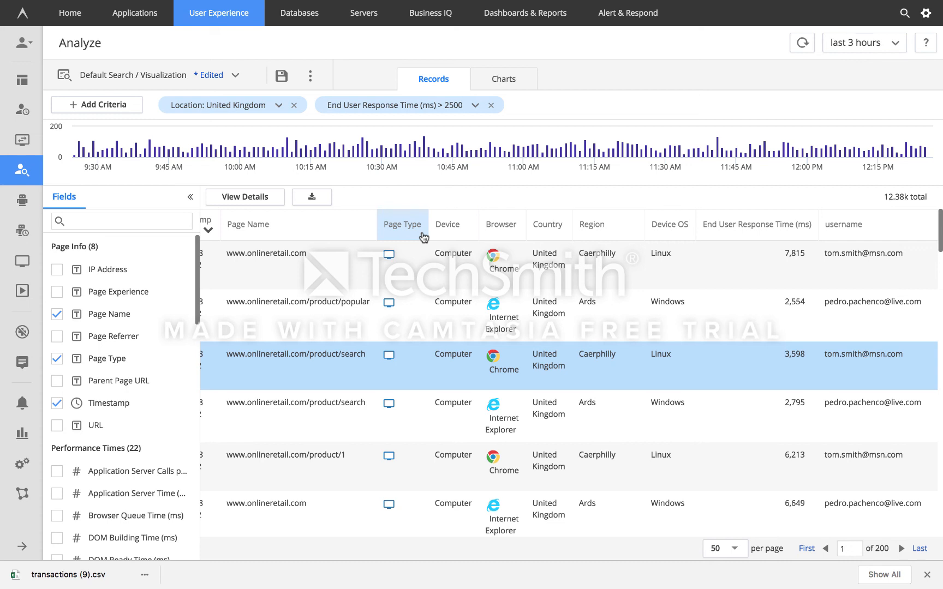
Switch to the AD-One Release Business IQ v2.0 dashboard and compare versions 1.0 and 2.0 in its summary metrics and trend charts
{"action": "key", "text": "ctrl+Tab"}
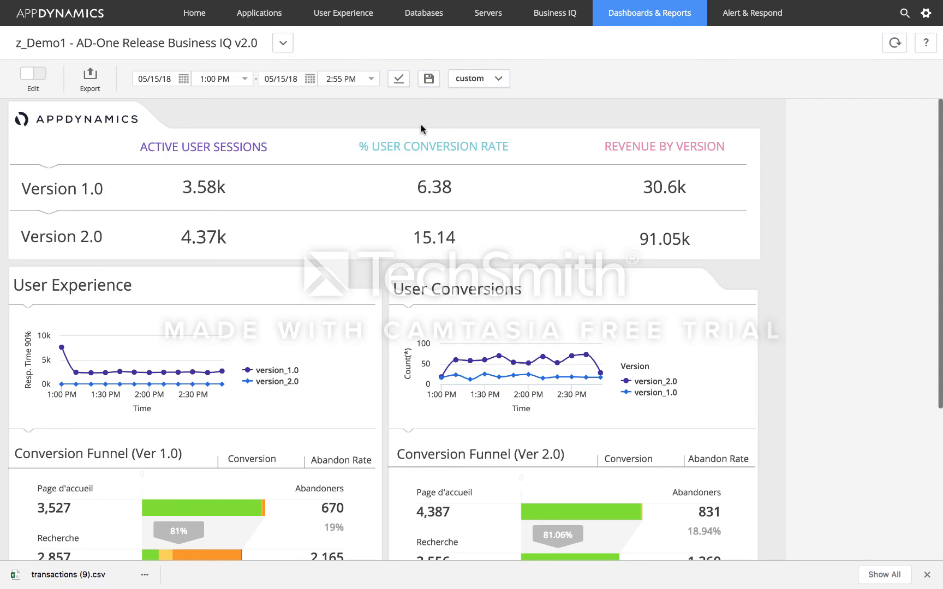
{"action": "mouse_move", "coordinate": [434, 190]}
{"action": "mouse_move", "coordinate": [667, 184]}
{"action": "mouse_move", "coordinate": [445, 228]}
{"action": "scroll", "coordinate": [638, 239], "scroll_direction": "down", "scroll_amount": 2}
{"action": "scroll", "coordinate": [636, 239], "scroll_direction": "down", "scroll_amount": 3}
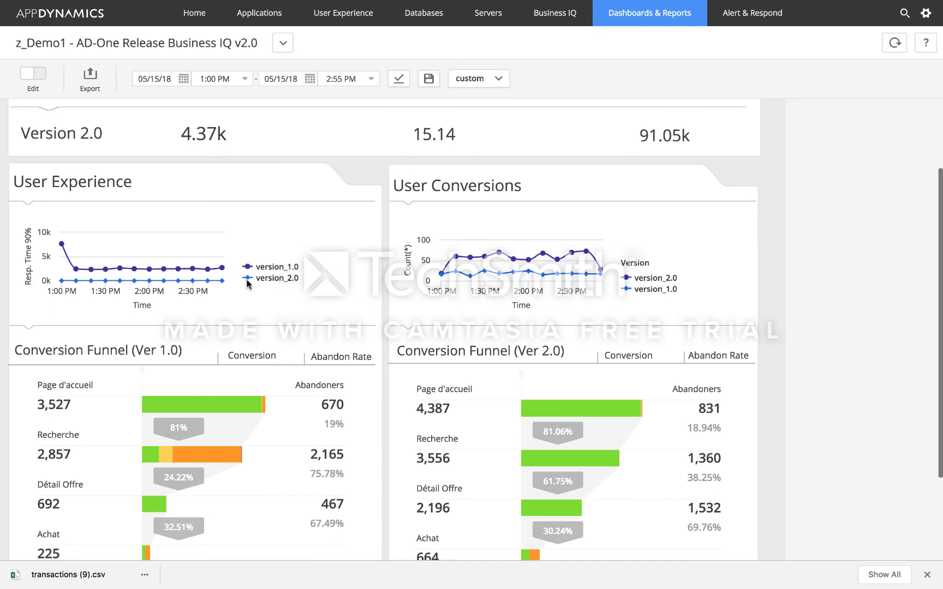
{"action": "mouse_move", "coordinate": [222, 283]}
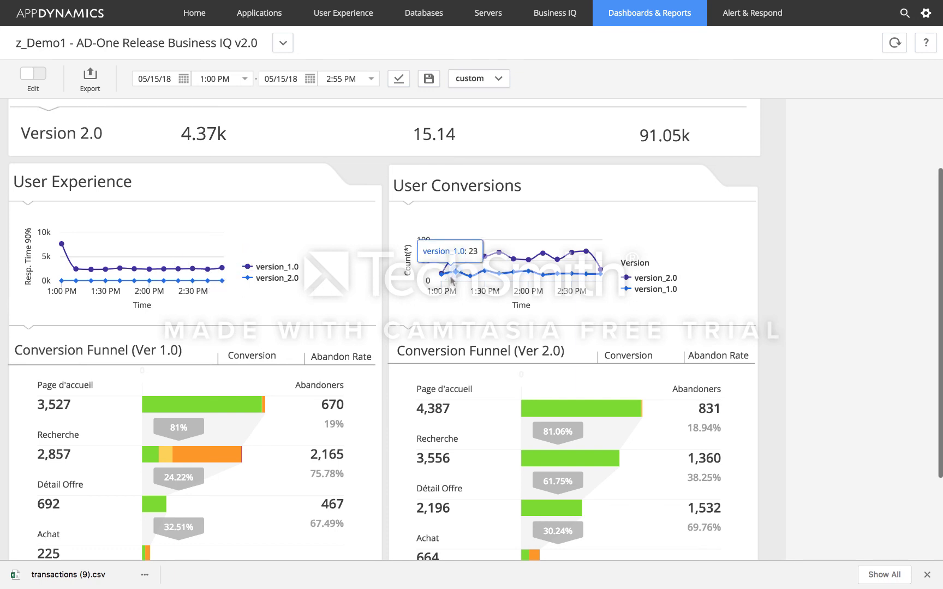
{"action": "mouse_move", "coordinate": [456, 258]}
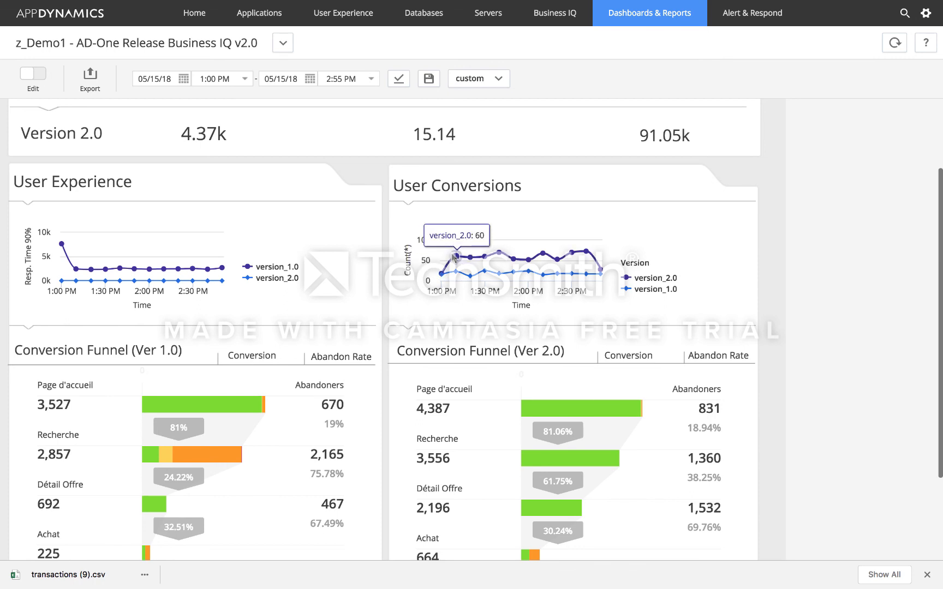
Compare the conversion funnels of versions 1.0 and 2.0, highlighting the overall conversion rate of version 2.0
{"action": "scroll", "coordinate": [454, 257], "scroll_direction": "down", "scroll_amount": 2}
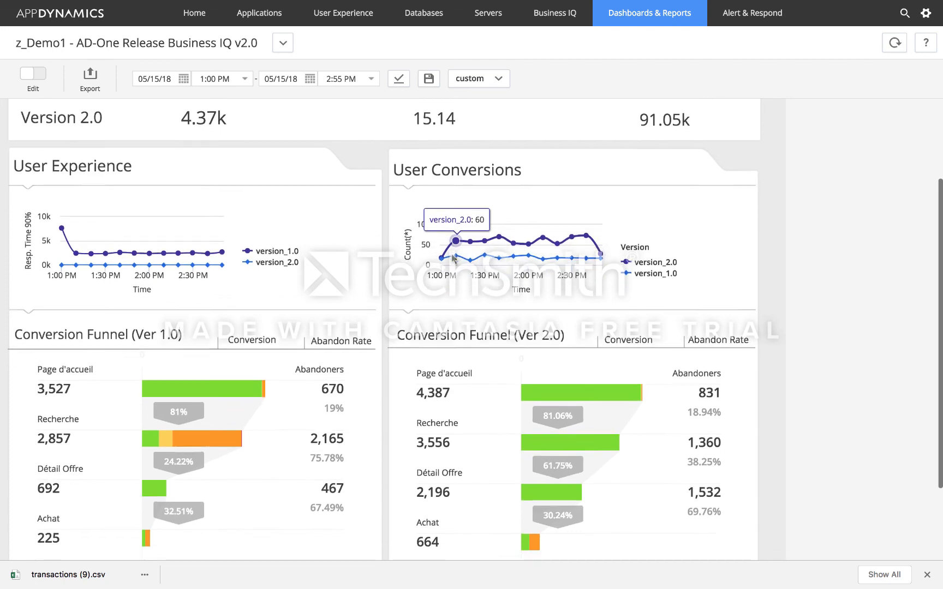
{"action": "scroll", "coordinate": [452, 257], "scroll_direction": "down", "scroll_amount": 2}
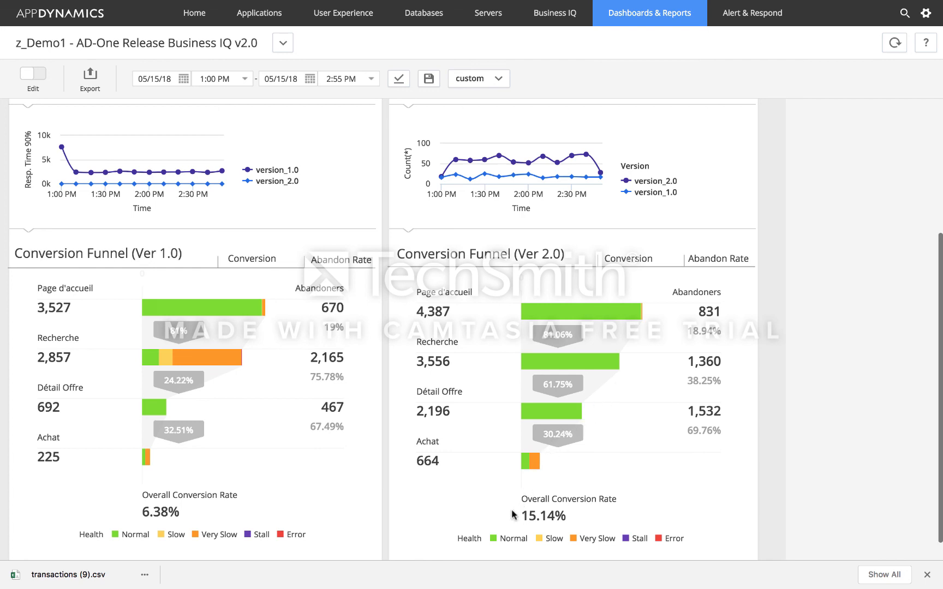
{"action": "left_click_drag", "start_coordinate": [520, 515], "coordinate": [547, 515]}
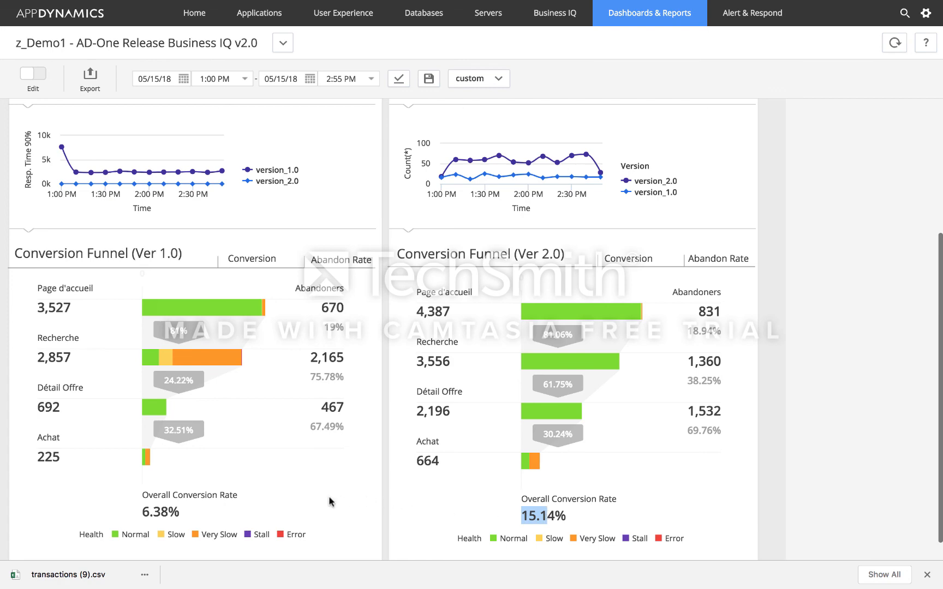
Return to the AD-One Digital Experience dashboard and inspect the response times and events in the User Experience chart
{"action": "mouse_move", "coordinate": [257, 3]}
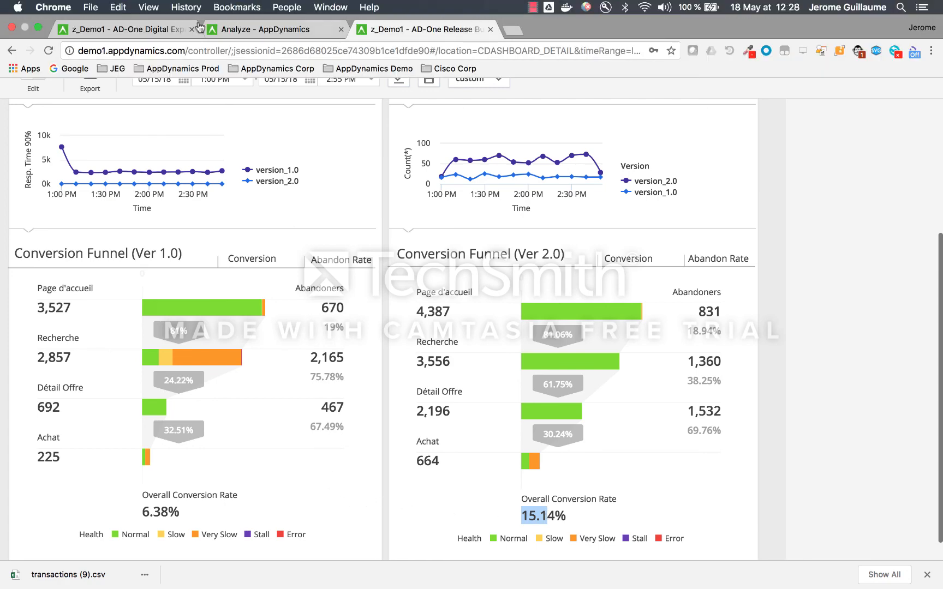
{"action": "left_click", "coordinate": [199, 26]}
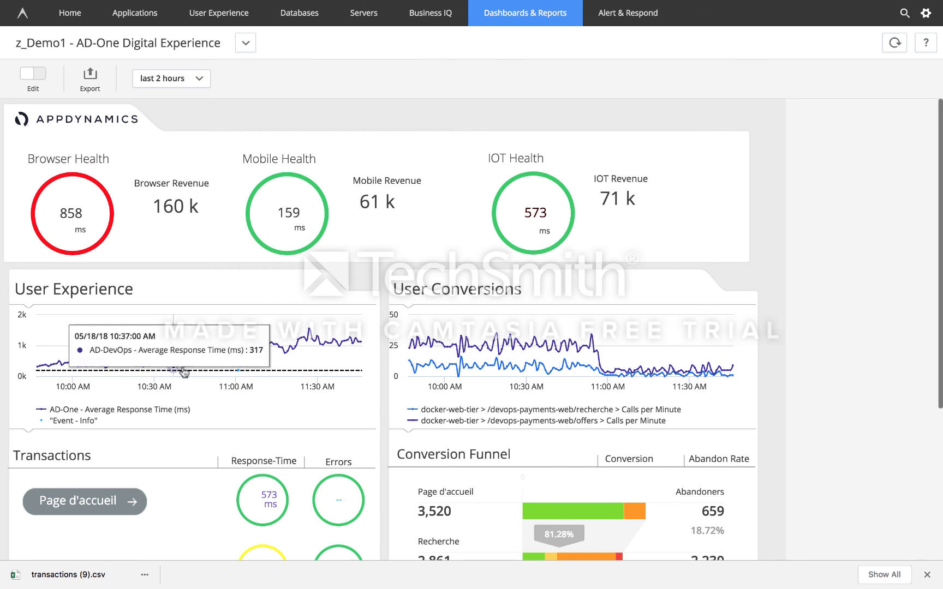
{"action": "mouse_move", "coordinate": [241, 374]}
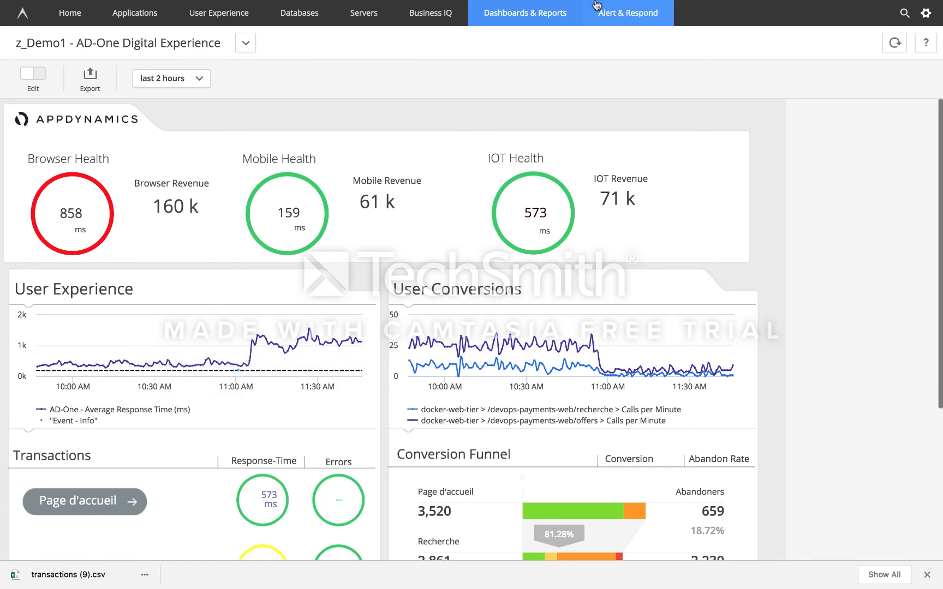
{"action": "mouse_move", "coordinate": [549, 5]}
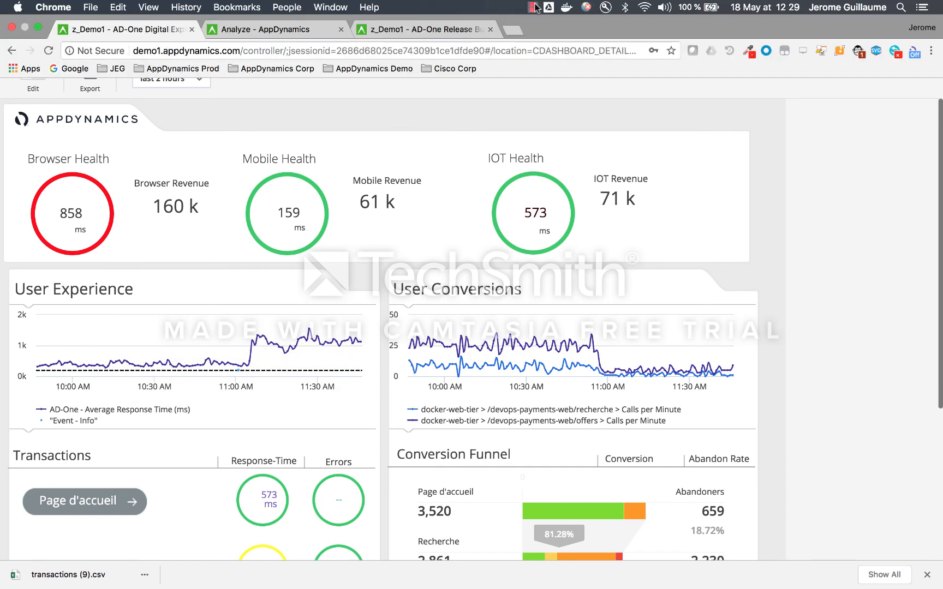